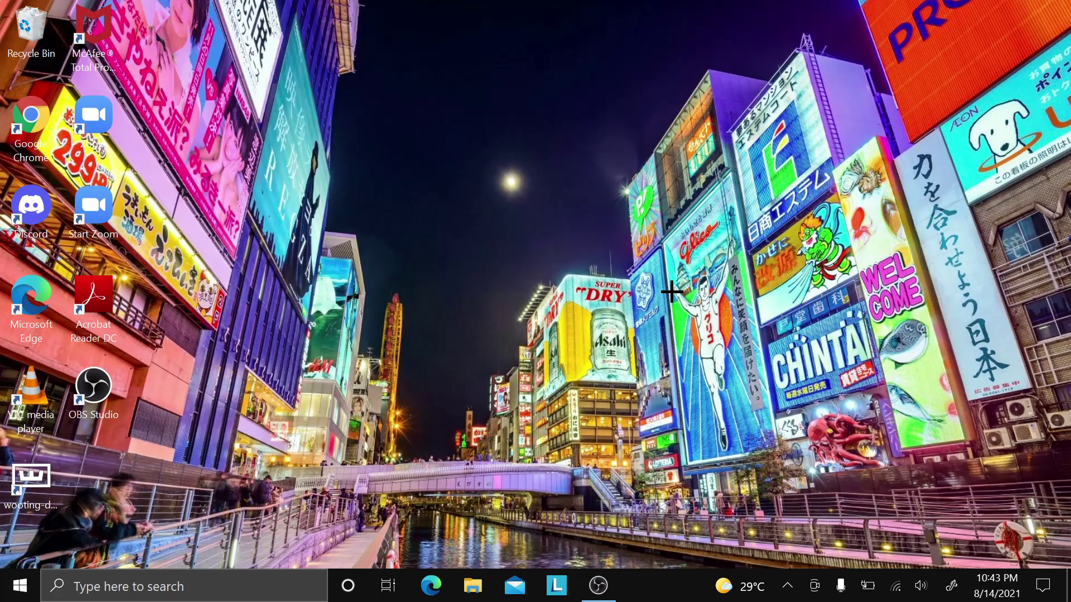
Search 'mouse' in Windows and open the Mouse settings page
{"action": "left_click", "coordinate": [180, 600]}
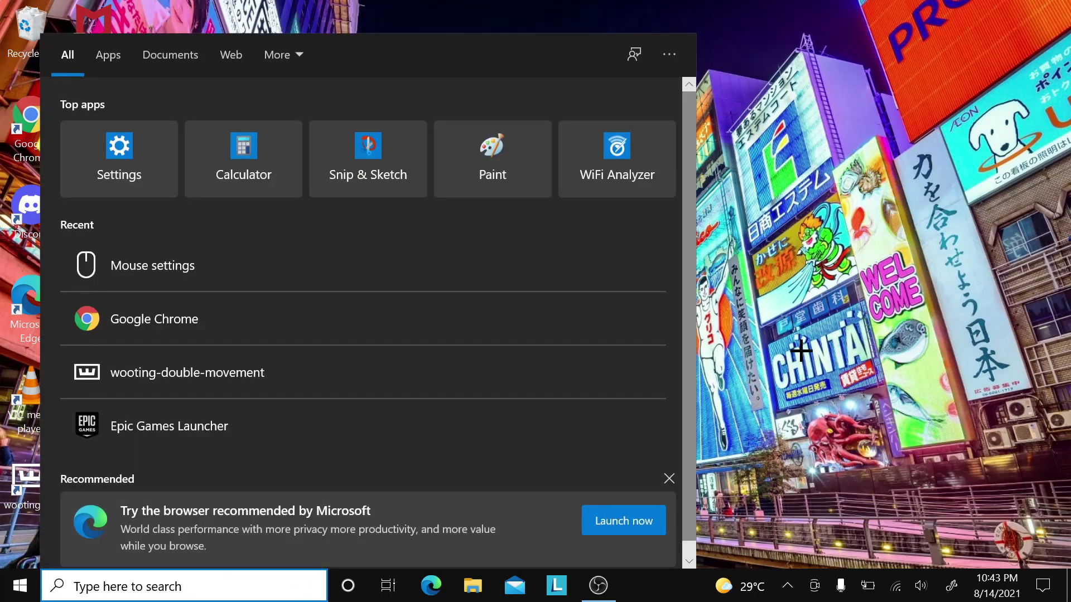
{"action": "type", "text": "mouse"}
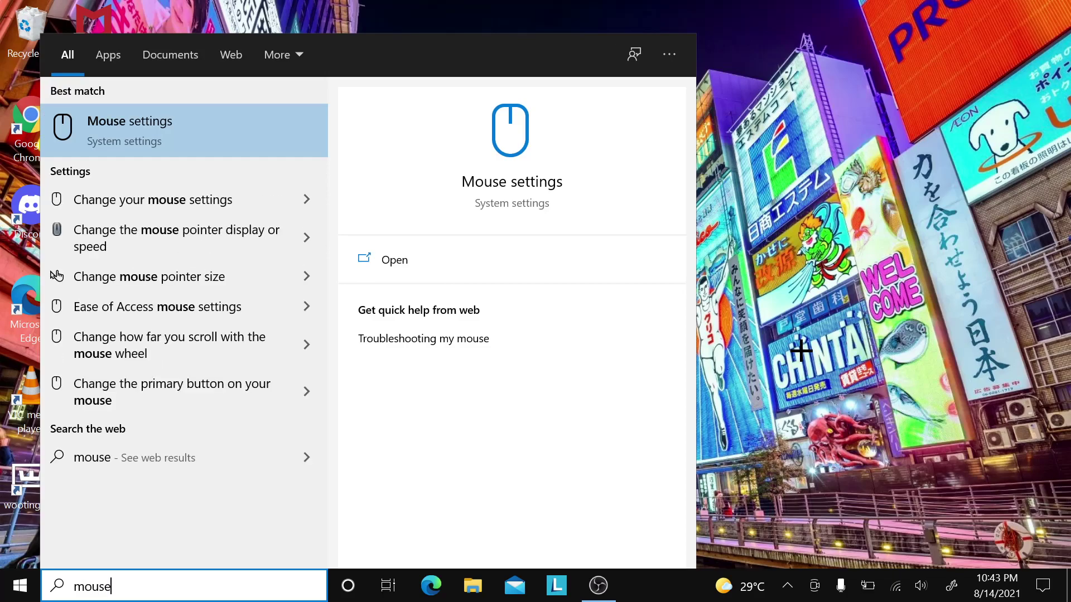
{"action": "left_click", "coordinate": [198, 127]}
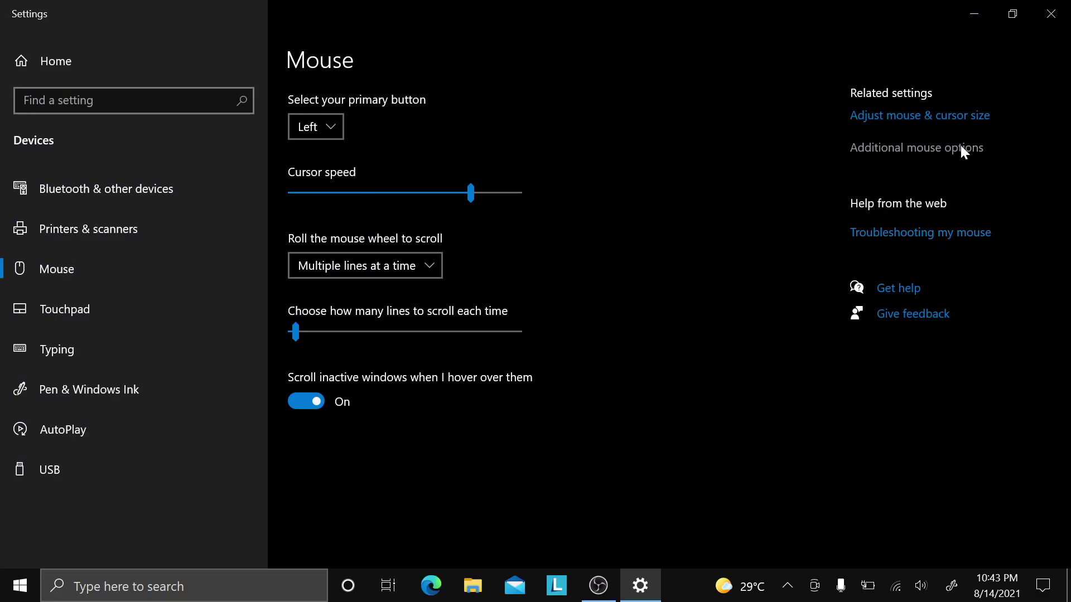
Open Mouse Properties from Additional mouse options and show the Pointers customization list
{"action": "left_click", "coordinate": [916, 147]}
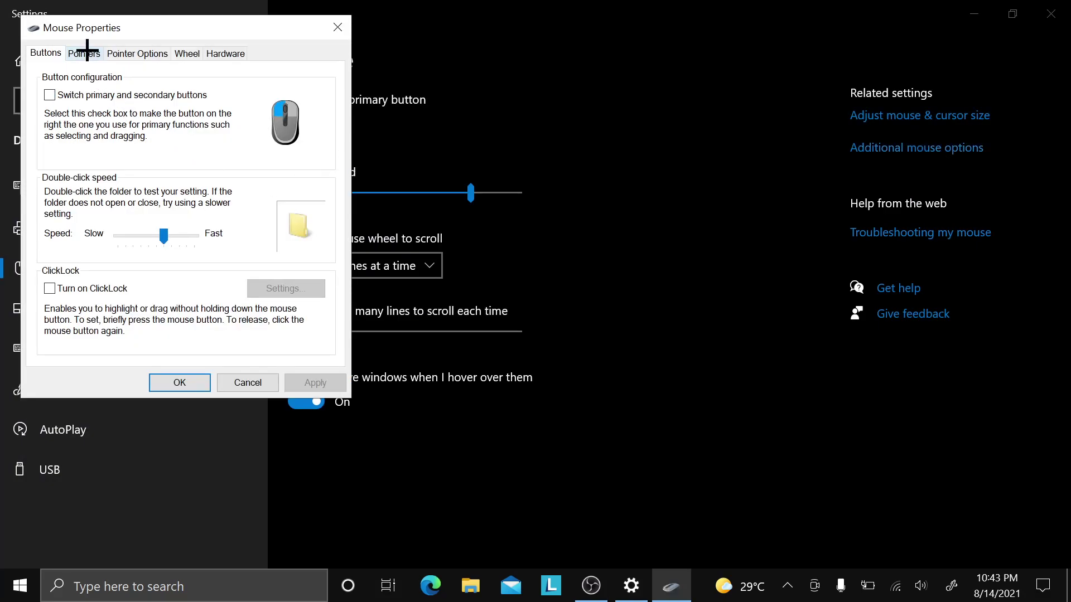
{"action": "left_click", "coordinate": [85, 53]}
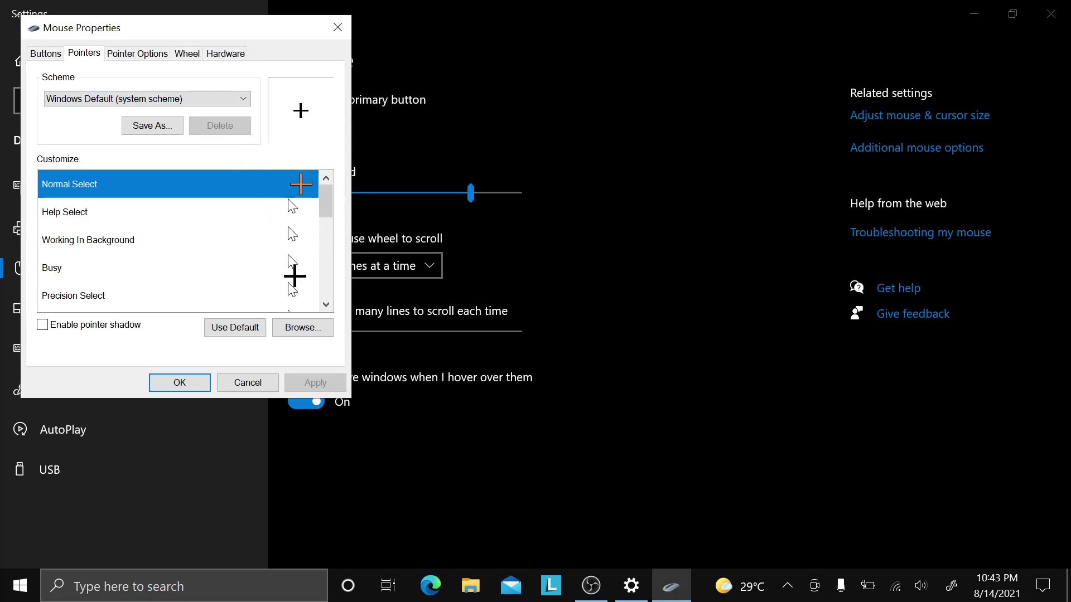
{"action": "scroll", "coordinate": [296, 203], "scroll_direction": "down", "scroll_amount": 4}
{"action": "scroll", "coordinate": [281, 264], "scroll_direction": "up", "scroll_amount": 4}
{"action": "scroll", "coordinate": [263, 260], "scroll_direction": "down", "scroll_amount": 3}
{"action": "scroll", "coordinate": [227, 238], "scroll_direction": "up", "scroll_amount": 3}
{"action": "scroll", "coordinate": [213, 230], "scroll_direction": "down", "scroll_amount": 3}
{"action": "scroll", "coordinate": [232, 214], "scroll_direction": "up", "scroll_amount": 3}
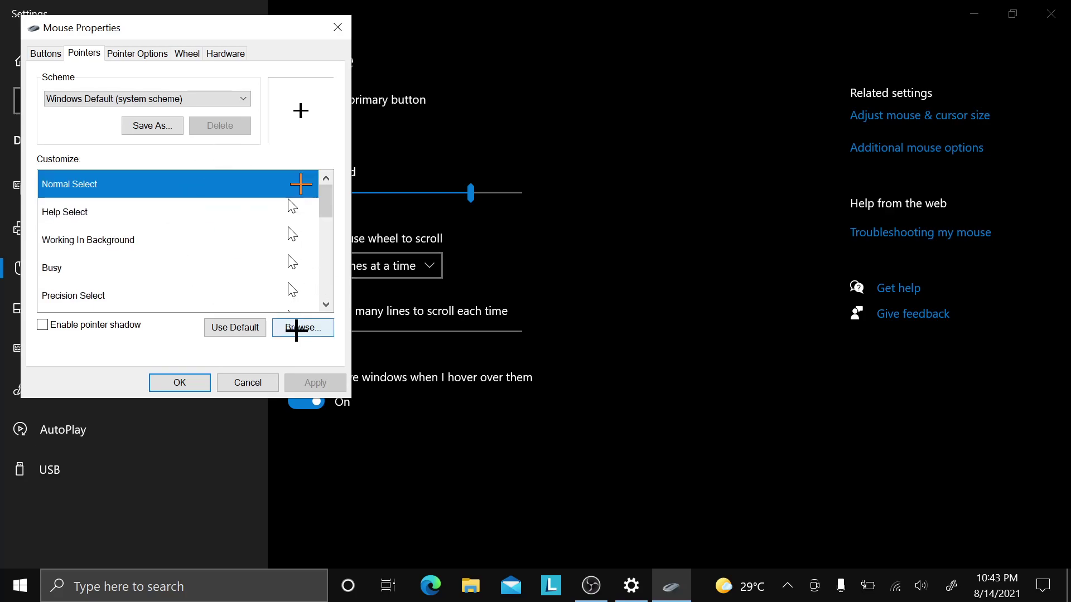
Set Normal Select to cross_il.cur from the Cursors folder, then apply and confirm
{"action": "left_click", "coordinate": [303, 327]}
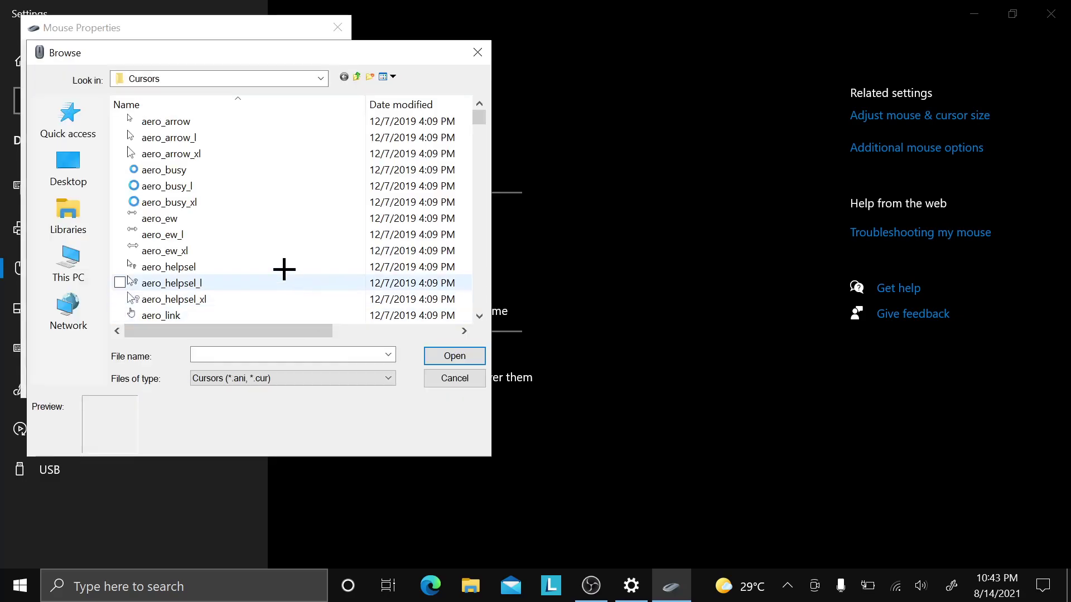
{"action": "type", "text": "cross_il.cur"}
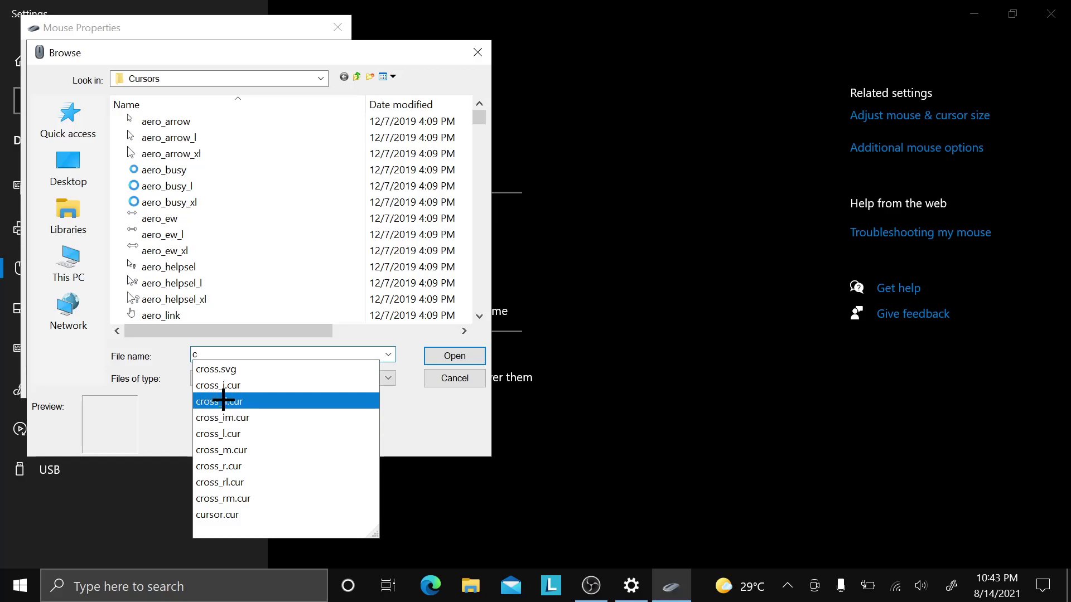
{"action": "left_click", "coordinate": [309, 400]}
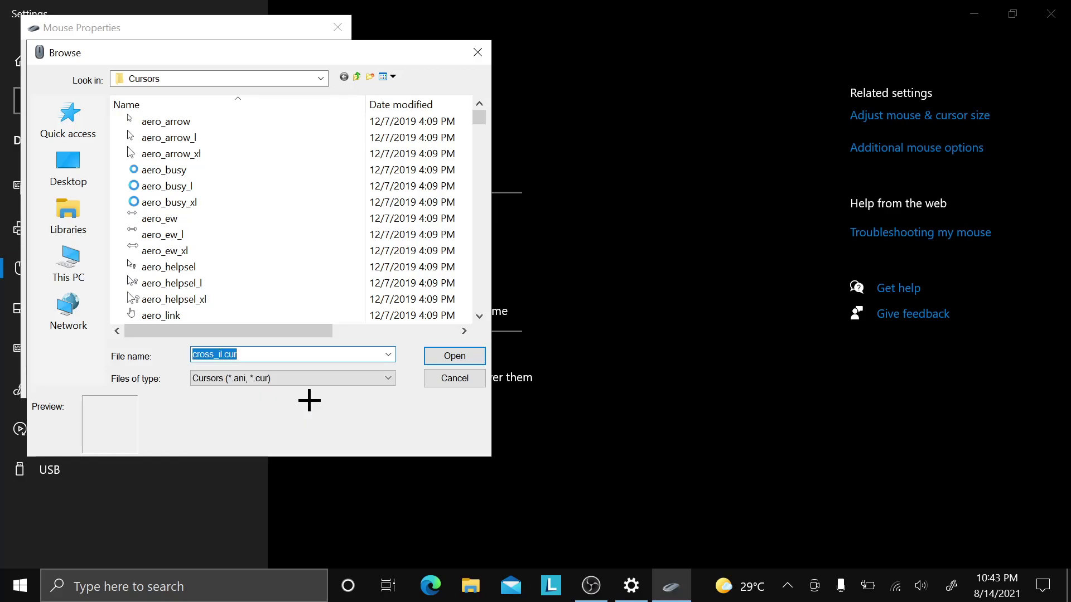
{"action": "left_click", "coordinate": [452, 356]}
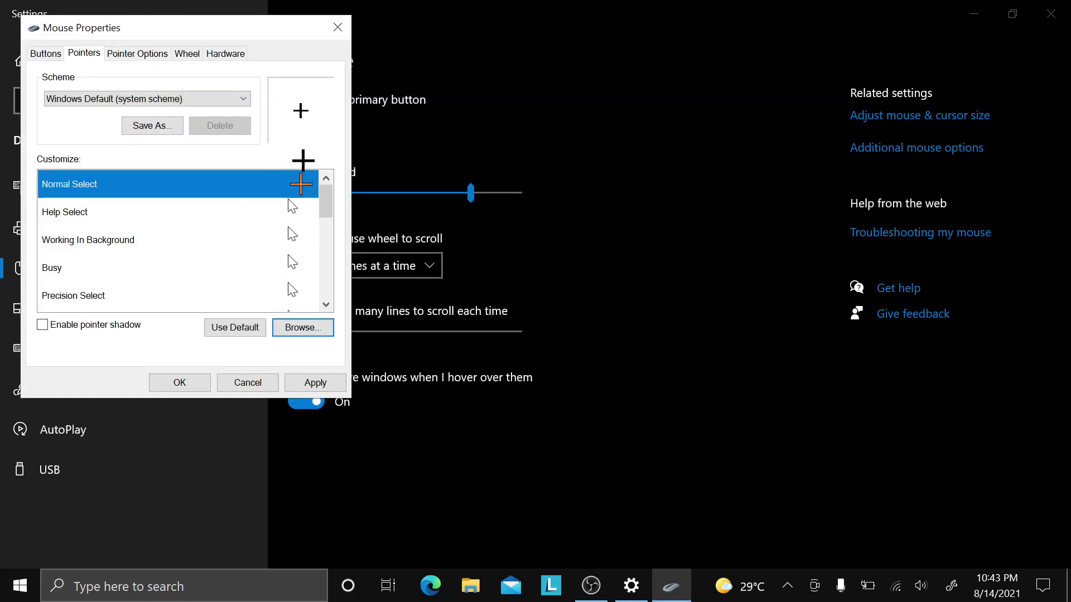
{"action": "left_click", "coordinate": [300, 380]}
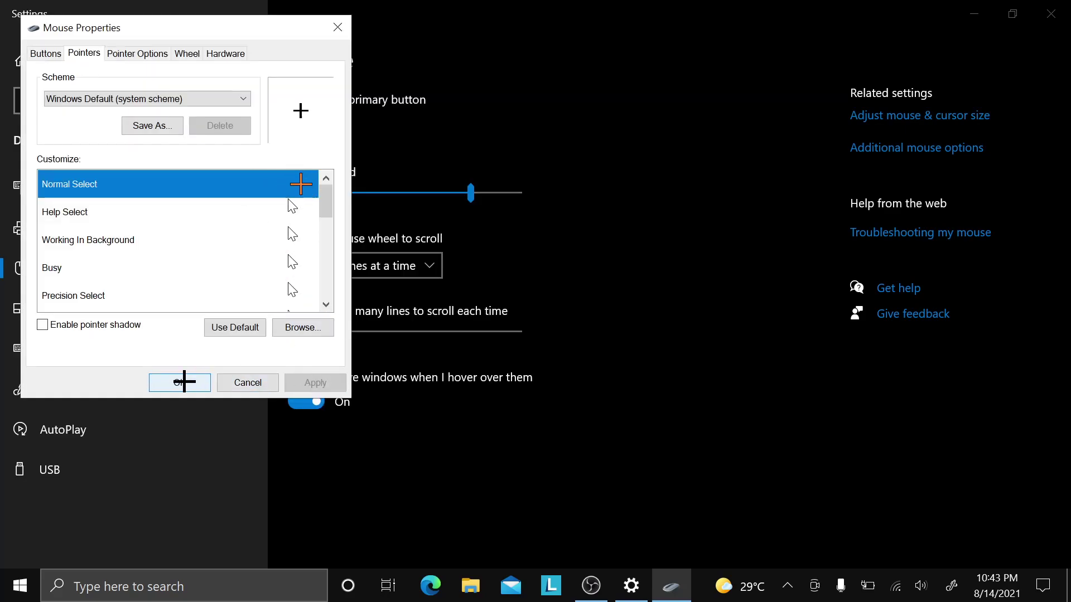
{"action": "left_click", "coordinate": [182, 382]}
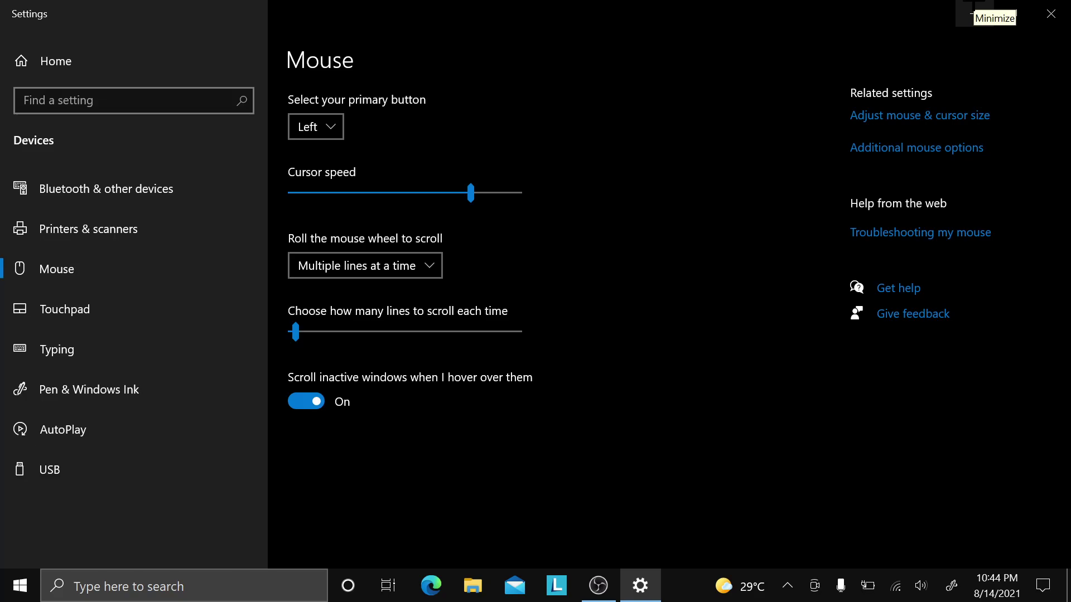
Close Settings, launch Chrome and load the cursor.cc website
{"action": "left_click", "coordinate": [1051, 13]}
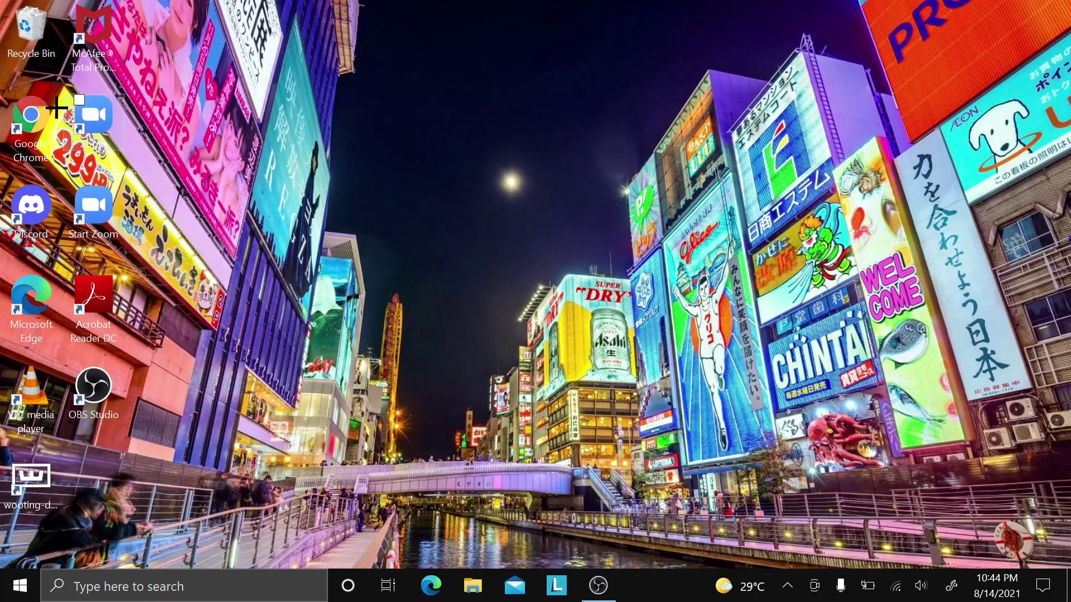
{"action": "double_click", "coordinate": [35, 116]}
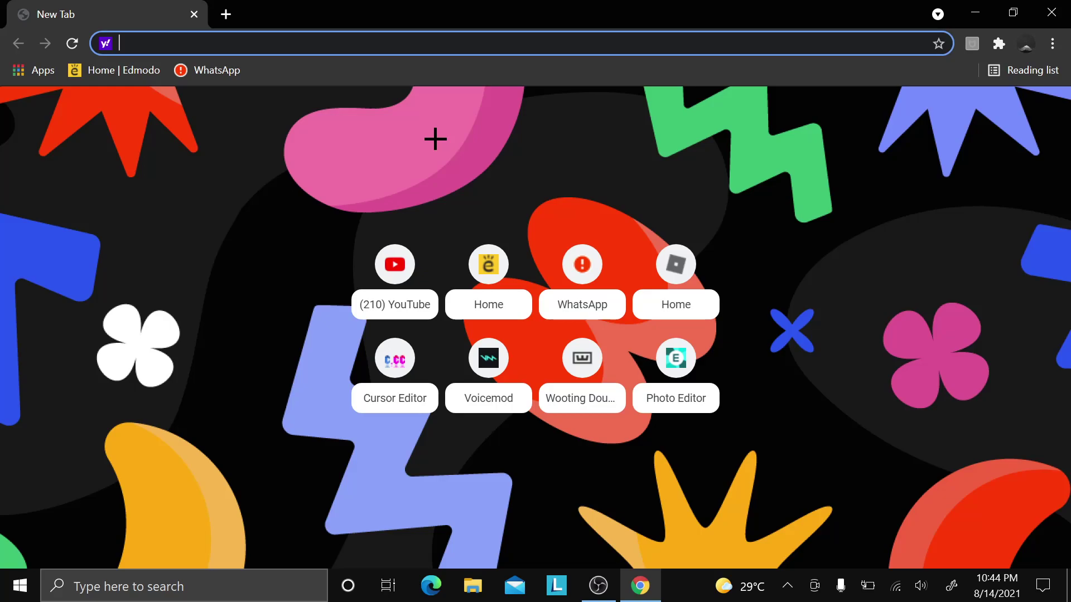
{"action": "type", "text": "cursor.cc"}
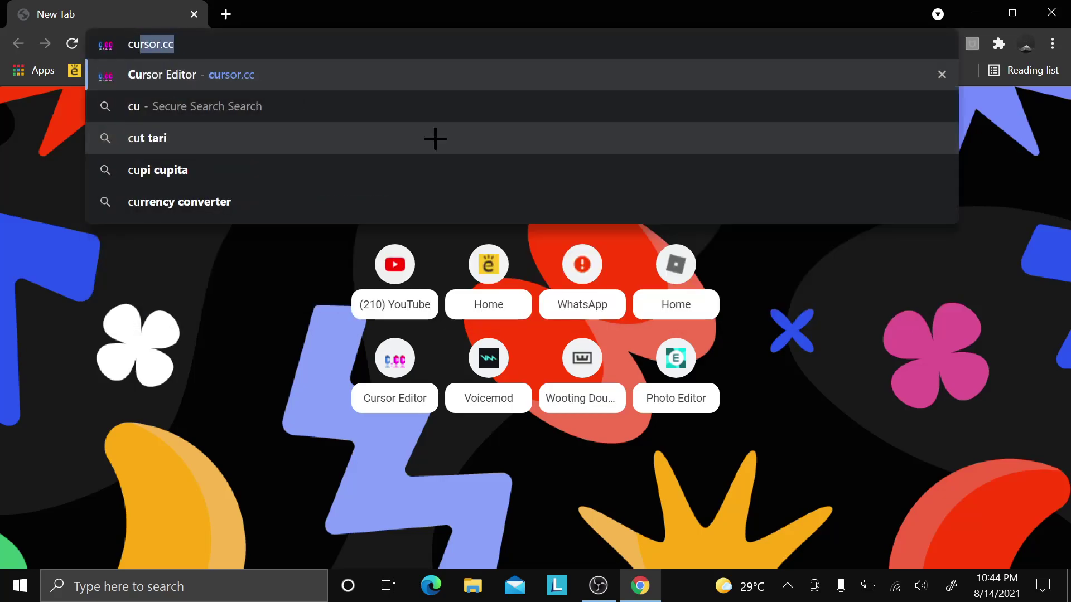
{"action": "key", "text": "Right"}
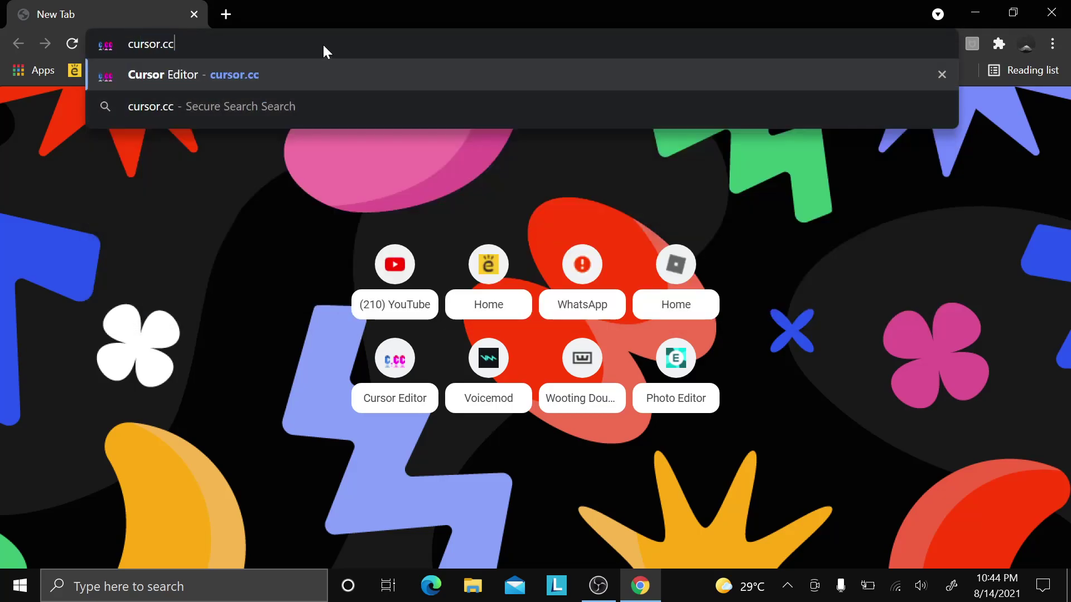
{"action": "key", "text": "Return"}
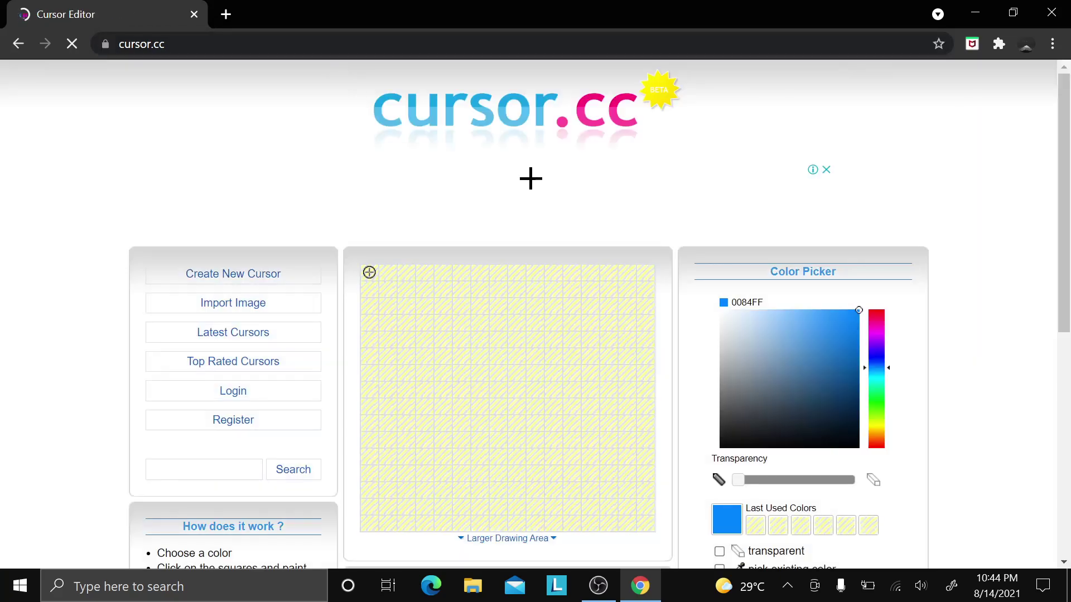
Open cursor.cc's Import Image page and start browsing the C: drive for a file
{"action": "left_click", "coordinate": [217, 307]}
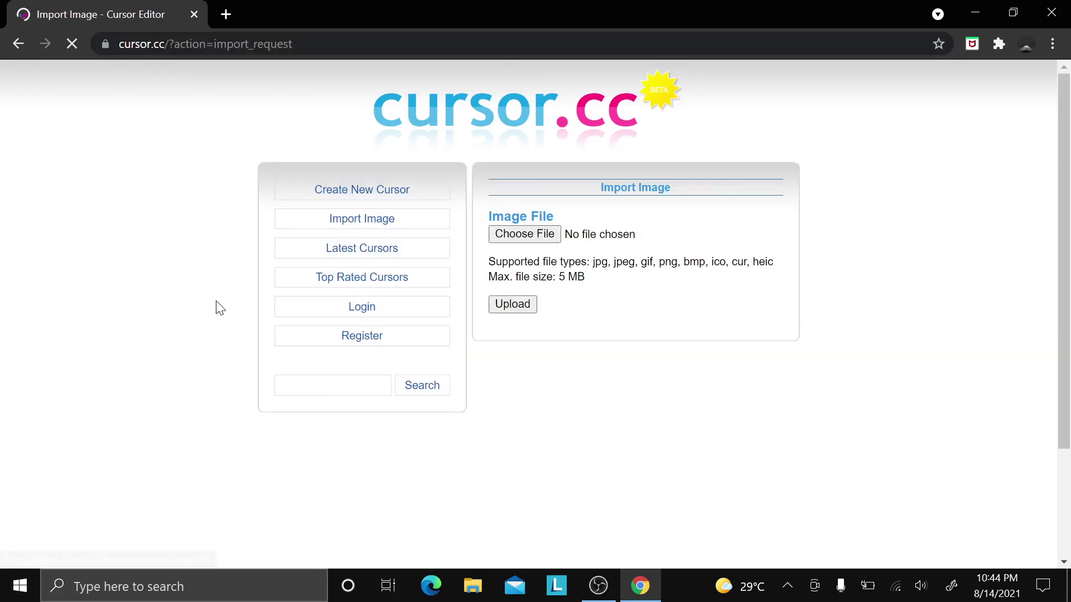
{"action": "left_click", "coordinate": [525, 240]}
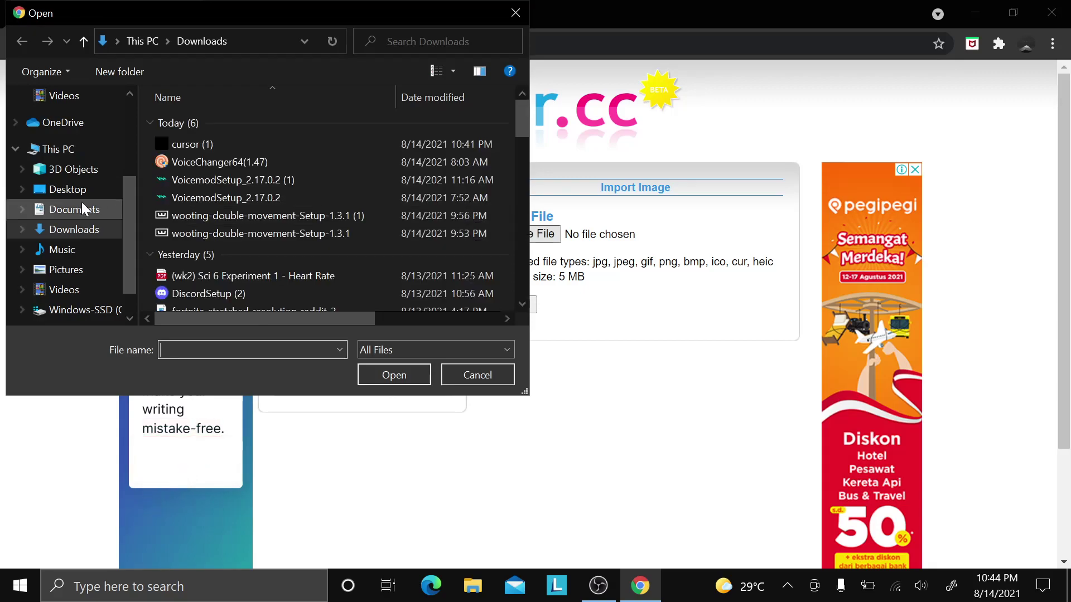
{"action": "left_click", "coordinate": [65, 306]}
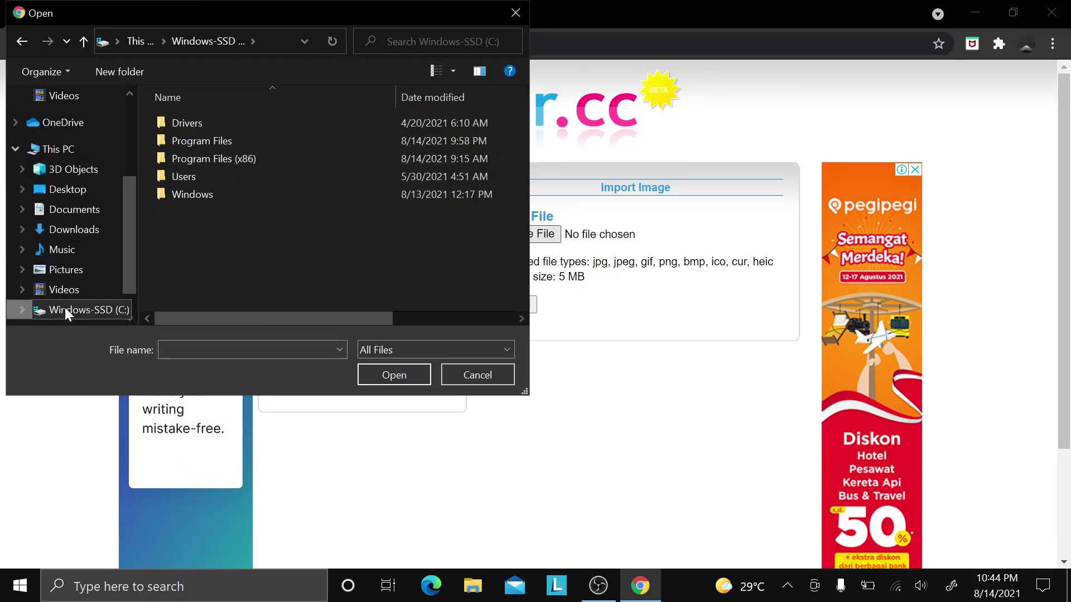
{"action": "double_click", "coordinate": [202, 140]}
{"action": "scroll", "coordinate": [189, 198], "scroll_direction": "down", "scroll_amount": 4}
{"action": "scroll", "coordinate": [189, 198], "scroll_direction": "down", "scroll_amount": 2}
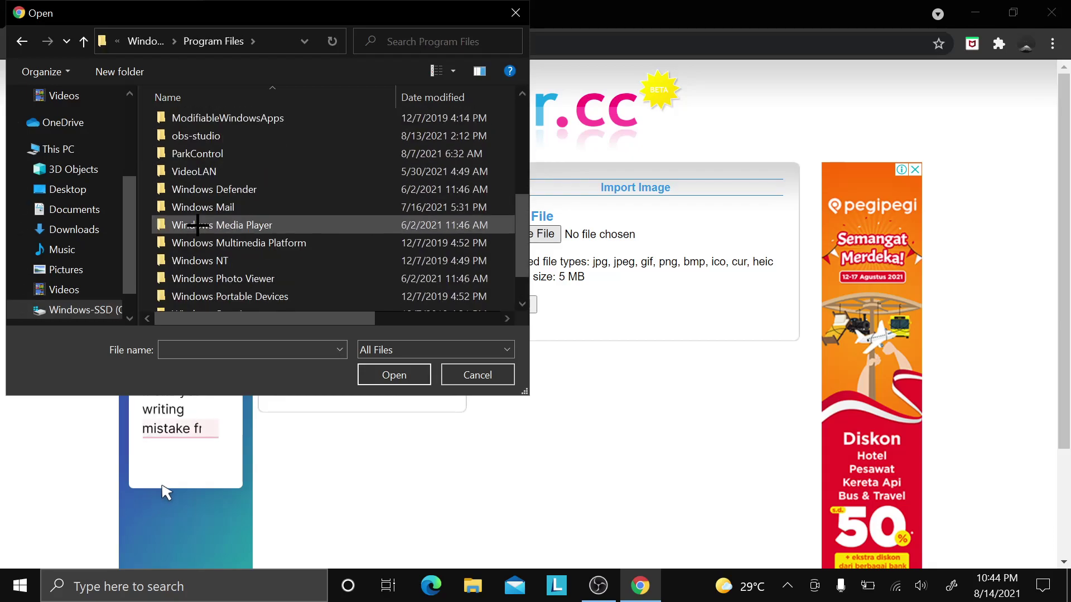
{"action": "scroll", "coordinate": [63, 141], "scroll_direction": "up", "scroll_amount": 1}
{"action": "scroll", "coordinate": [63, 140], "scroll_direction": "down", "scroll_amount": 2}
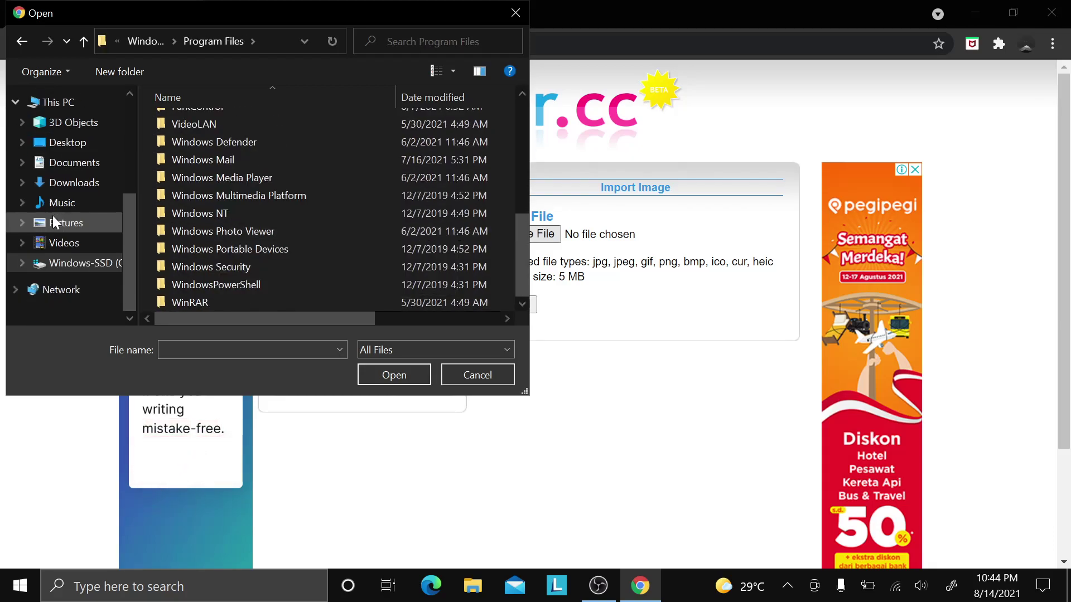
Choose cross_il.cur from C:\Windows\Cursors and upload it into the editor
{"action": "left_click", "coordinate": [76, 261]}
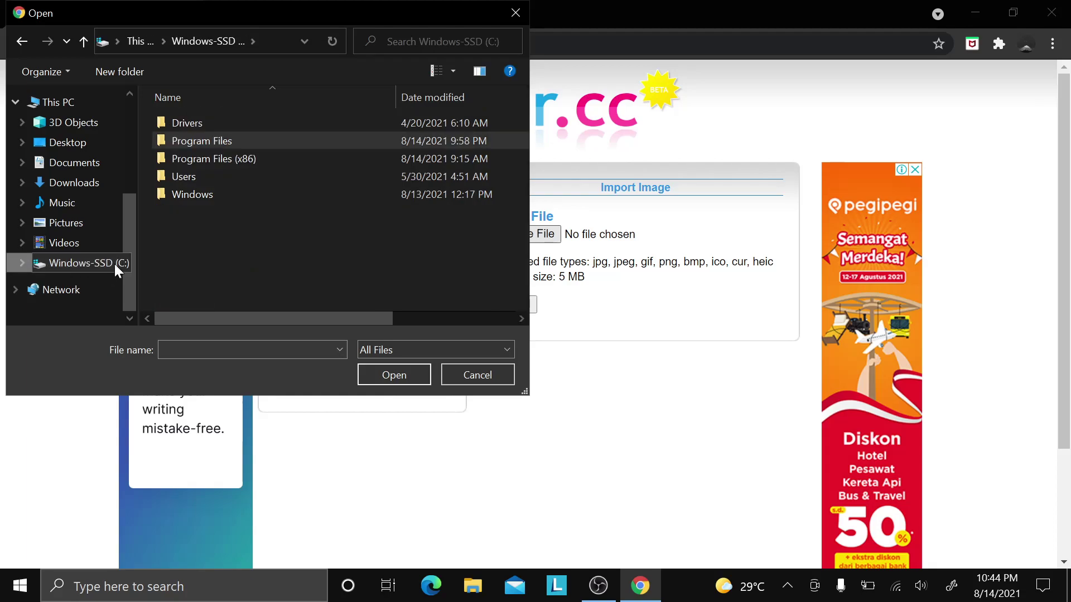
{"action": "double_click", "coordinate": [196, 194]}
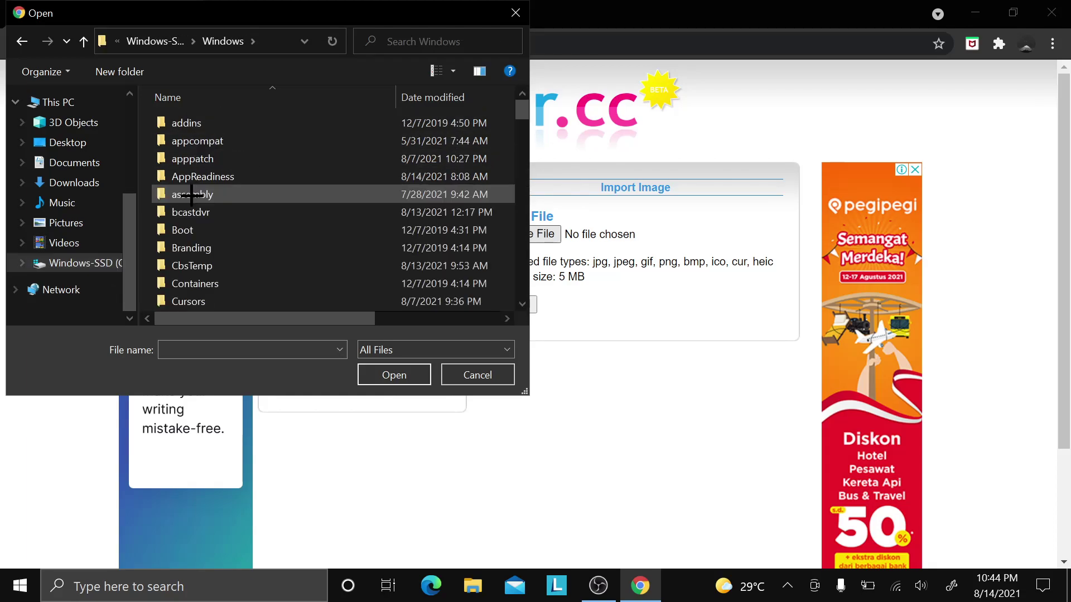
{"action": "double_click", "coordinate": [201, 300]}
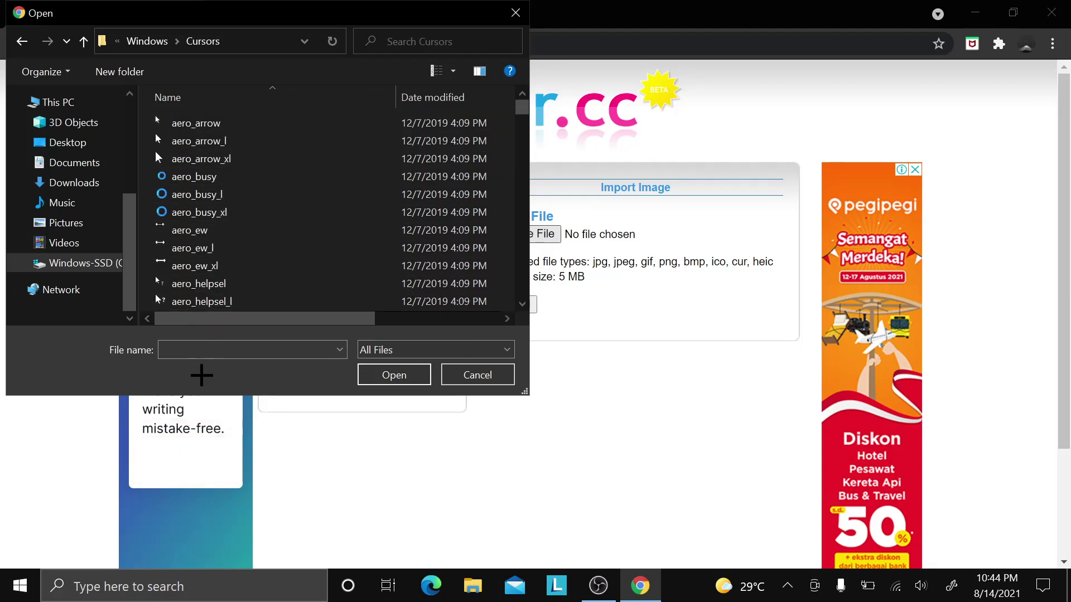
{"action": "left_click", "coordinate": [224, 360]}
{"action": "type", "text": "c"}
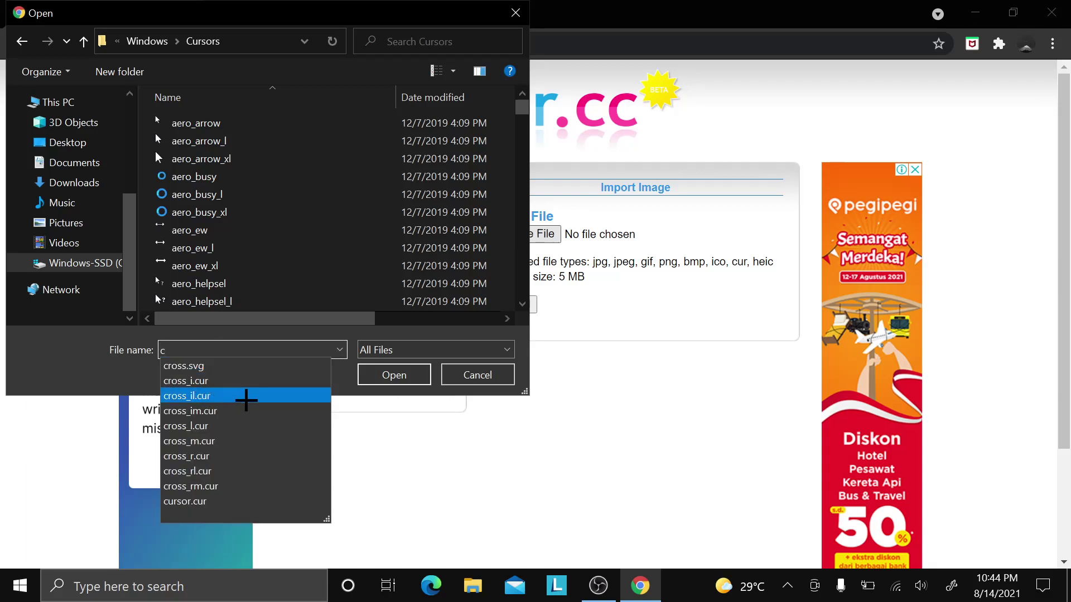
{"action": "left_click", "coordinate": [281, 395]}
{"action": "left_click", "coordinate": [410, 375]}
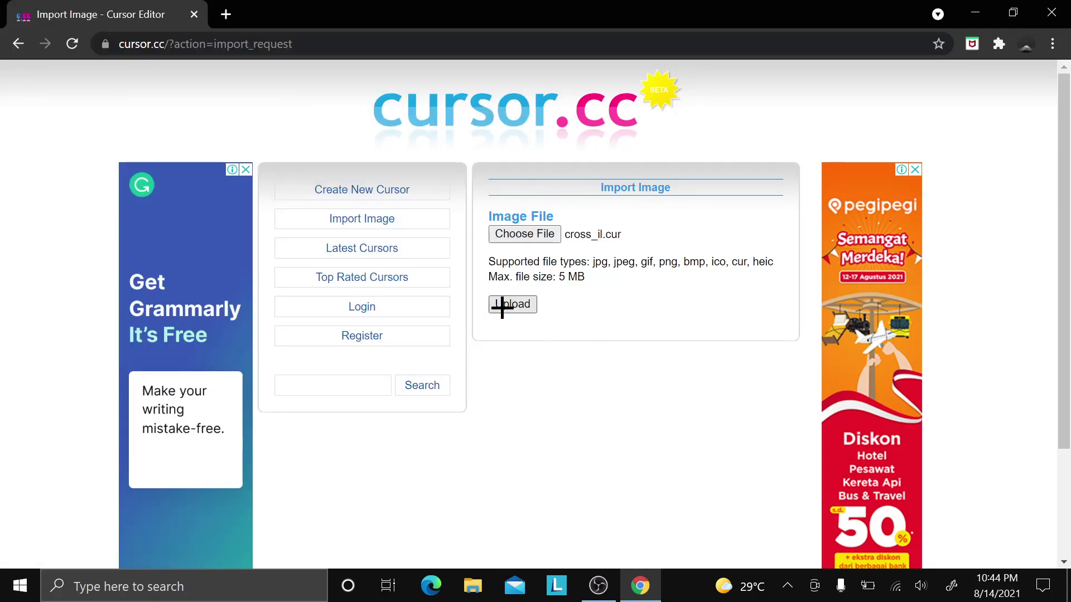
{"action": "left_click", "coordinate": [513, 305]}
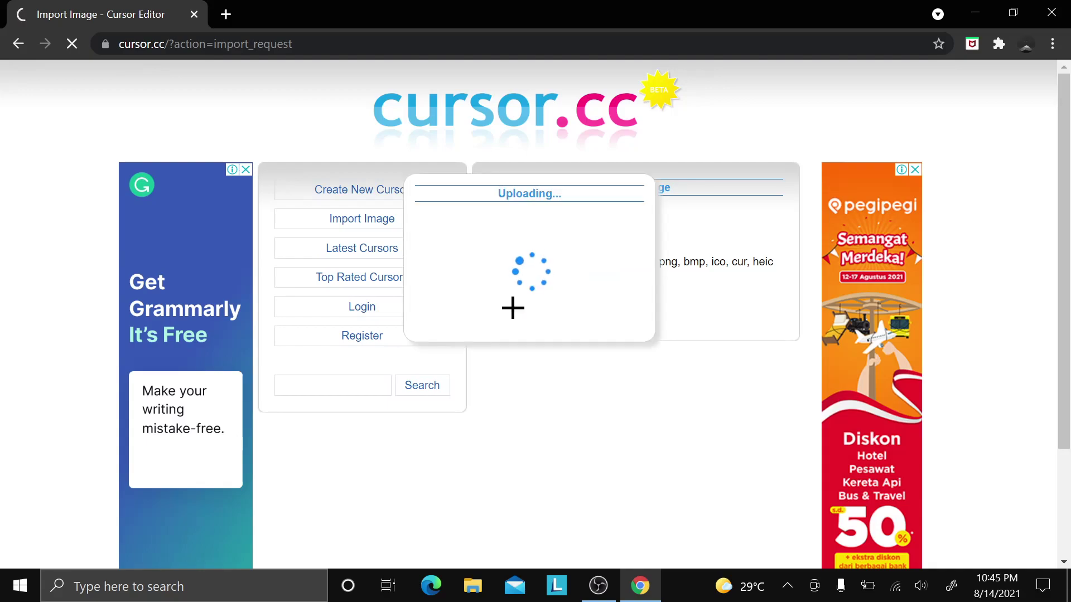
Paint the hollow centres of the vertical bar and right arm solid black
{"action": "scroll", "coordinate": [576, 361], "scroll_direction": "down", "scroll_amount": 5}
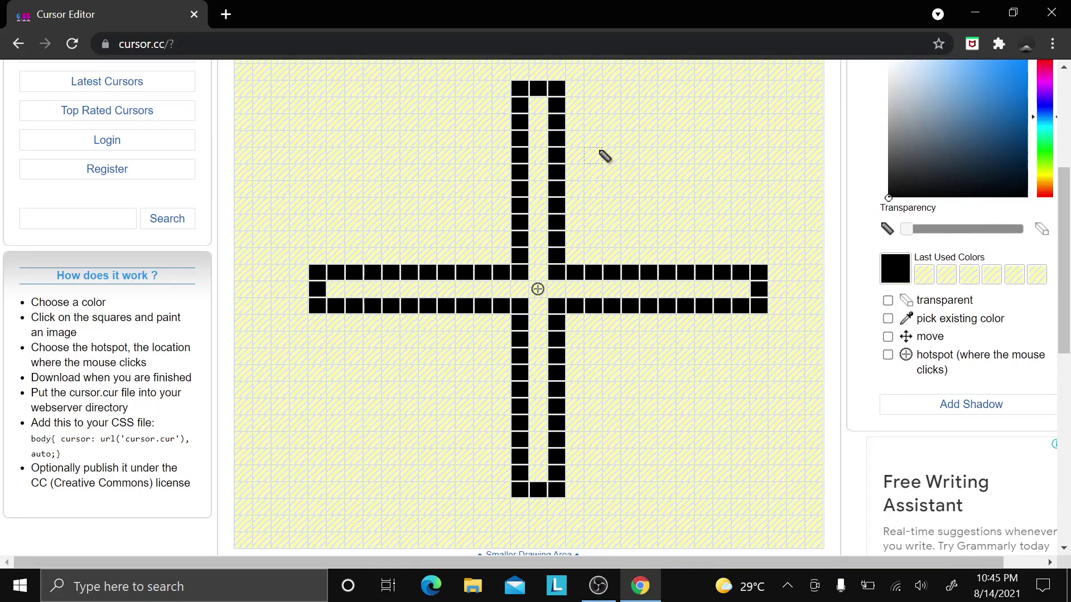
{"action": "mouse_move", "coordinate": [538, 109]}
{"action": "left_mouse_down"}
{"action": "mouse_move", "coordinate": [537, 282]}
{"action": "mouse_move", "coordinate": [521, 291]}
{"action": "mouse_move", "coordinate": [334, 290]}
{"action": "left_mouse_up"}
{"action": "mouse_move", "coordinate": [567, 289]}
{"action": "left_mouse_down"}
{"action": "mouse_move", "coordinate": [538, 323]}
{"action": "mouse_move", "coordinate": [538, 471]}
{"action": "left_mouse_up"}
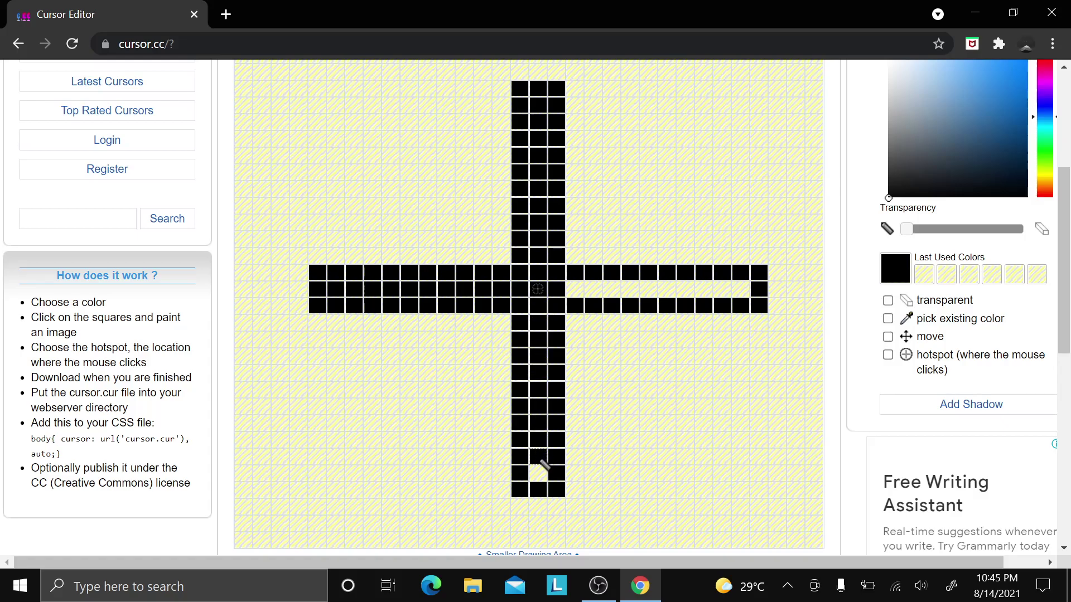
{"action": "mouse_move", "coordinate": [584, 303]}
{"action": "left_mouse_down"}
{"action": "mouse_move", "coordinate": [587, 290]}
{"action": "mouse_move", "coordinate": [745, 282]}
{"action": "left_mouse_up"}
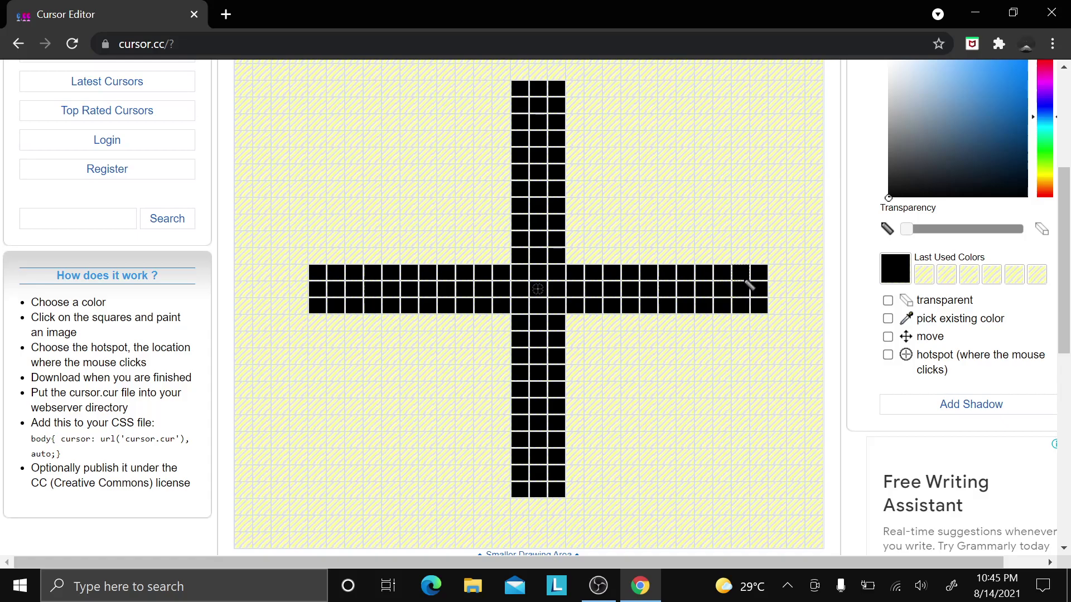
With transparent selected, erase the extra squares at the vertical bar's top and left column
{"action": "left_click", "coordinate": [888, 300]}
{"action": "left_click", "coordinate": [519, 89]}
{"action": "left_click", "coordinate": [538, 89]}
{"action": "left_click", "coordinate": [556, 89]}
{"action": "left_click", "coordinate": [556, 106]}
{"action": "left_click", "coordinate": [520, 109]}
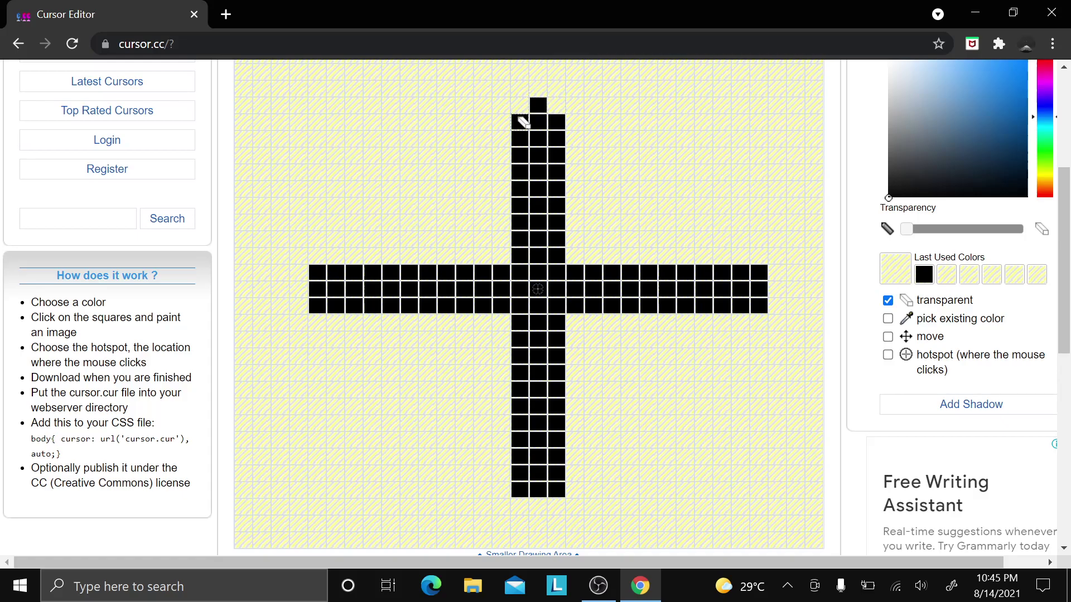
{"action": "left_click", "coordinate": [561, 139]}
{"action": "left_click", "coordinate": [560, 125]}
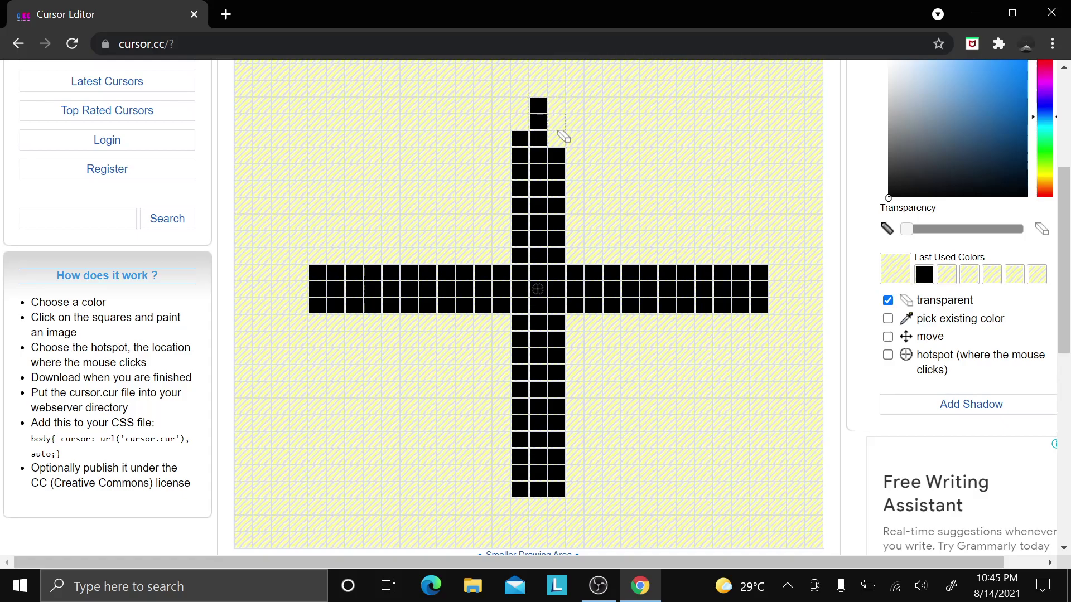
{"action": "mouse_move", "coordinate": [519, 142]}
{"action": "left_mouse_down"}
{"action": "mouse_move", "coordinate": [524, 260]}
{"action": "mouse_move", "coordinate": [503, 275]}
{"action": "mouse_move", "coordinate": [517, 274]}
{"action": "mouse_move", "coordinate": [326, 275]}
{"action": "mouse_move", "coordinate": [313, 303]}
{"action": "mouse_move", "coordinate": [433, 320]}
{"action": "mouse_move", "coordinate": [485, 307]}
{"action": "mouse_move", "coordinate": [510, 318]}
{"action": "mouse_move", "coordinate": [522, 335]}
{"action": "mouse_move", "coordinate": [521, 493]}
{"action": "mouse_move", "coordinate": [552, 494]}
{"action": "mouse_move", "coordinate": [558, 383]}
{"action": "mouse_move", "coordinate": [580, 307]}
{"action": "mouse_move", "coordinate": [693, 322]}
{"action": "left_mouse_up"}
{"action": "left_click", "coordinate": [519, 188]}
Erase the horizontal bar's bottom row and the vertical bar's right column
{"action": "left_click_drag", "start_coordinate": [757, 318], "coordinate": [603, 315]}
{"action": "mouse_move", "coordinate": [560, 174]}
{"action": "left_mouse_down"}
{"action": "mouse_move", "coordinate": [562, 277]}
{"action": "mouse_move", "coordinate": [803, 267]}
{"action": "left_mouse_up"}
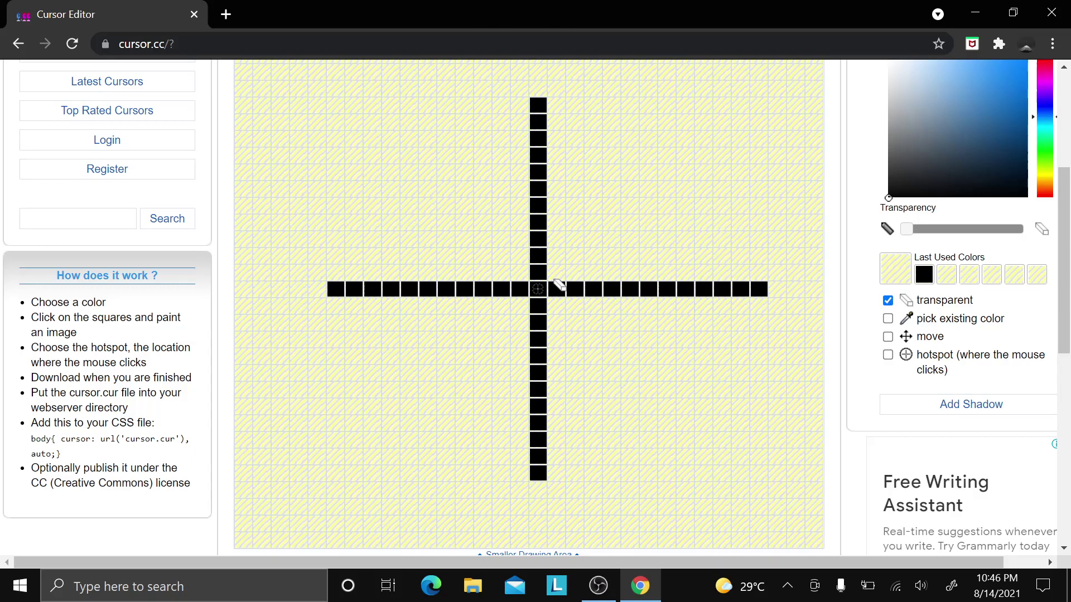
{"action": "scroll", "coordinate": [360, 344], "scroll_direction": "up", "scroll_amount": 1}
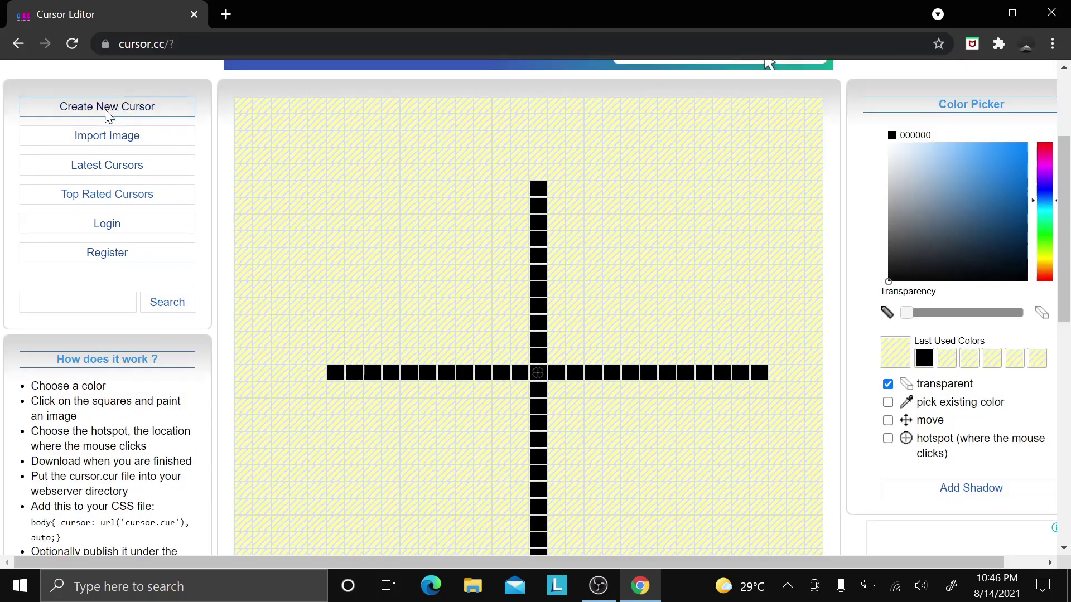
Download the thin crosshair as cursor (2).cur and check it on both preview examples
{"action": "scroll", "coordinate": [251, 277], "scroll_direction": "down", "scroll_amount": 7}
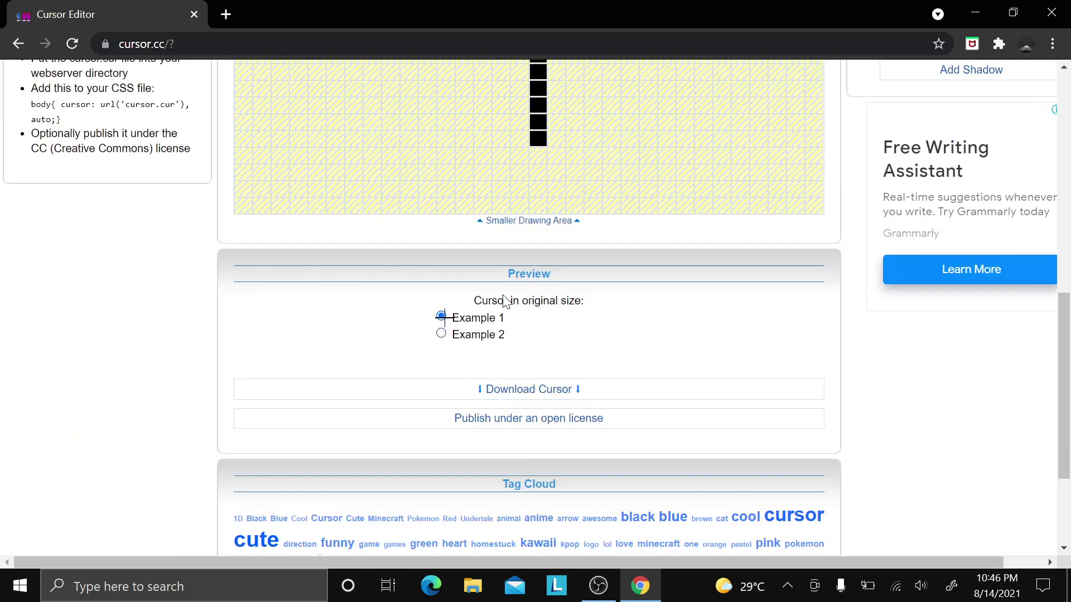
{"action": "left_click", "coordinate": [540, 393]}
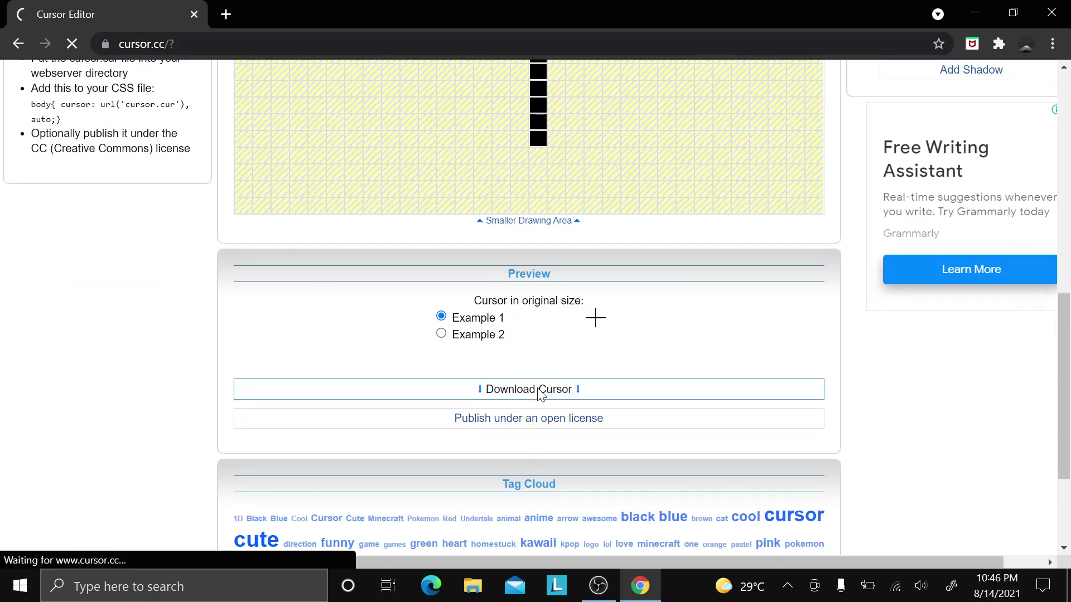
{"action": "left_click", "coordinate": [441, 333]}
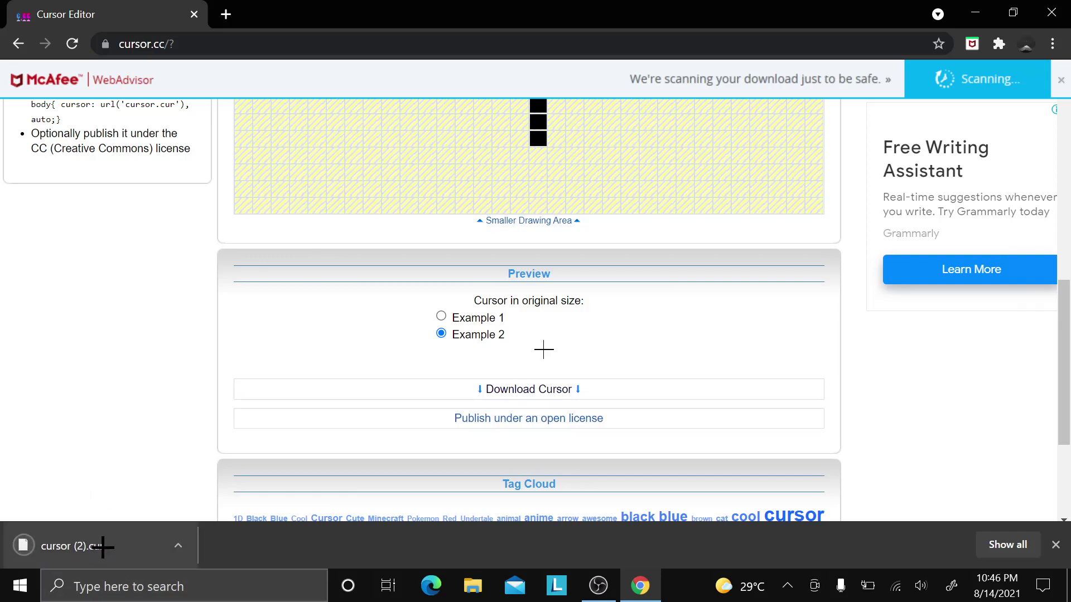
{"action": "left_click", "coordinate": [441, 316]}
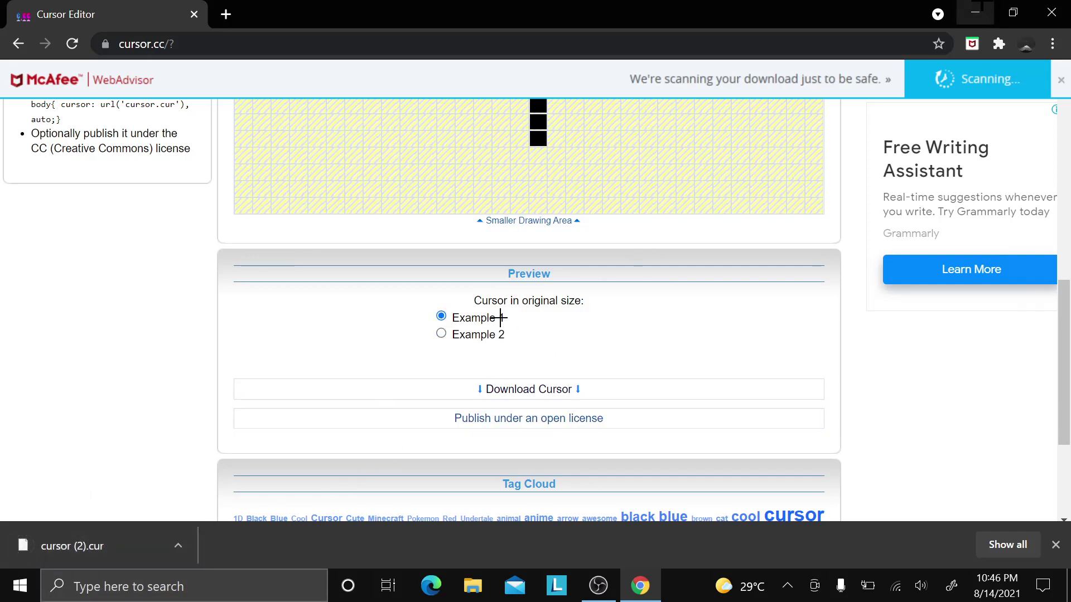
Search 'm' in Windows and open the Mouse settings page
{"action": "key", "text": "super+d"}
{"action": "key", "text": "super+s"}
{"action": "type", "text": "m"}
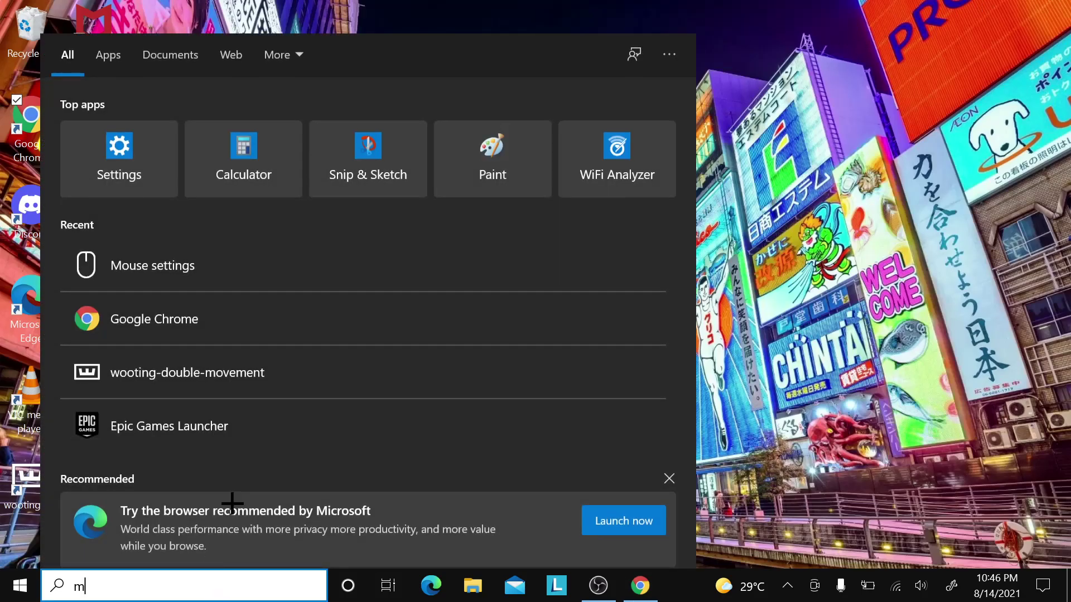
{"action": "left_click", "coordinate": [170, 134]}
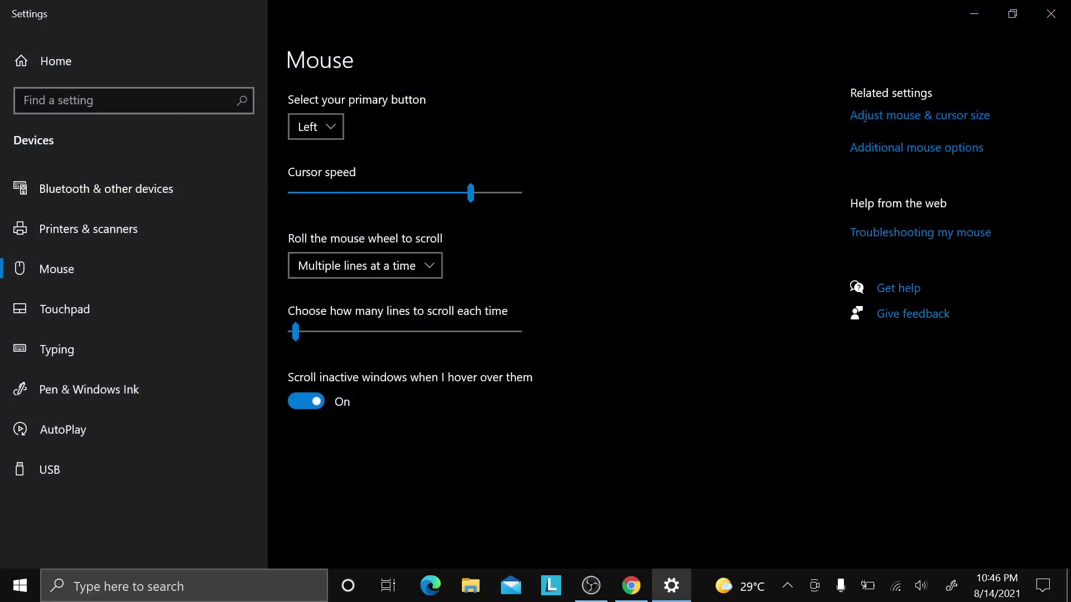
Set Normal Select to cursor (2).cur from Downloads in Mouse Properties and apply it
{"action": "left_click", "coordinate": [895, 149]}
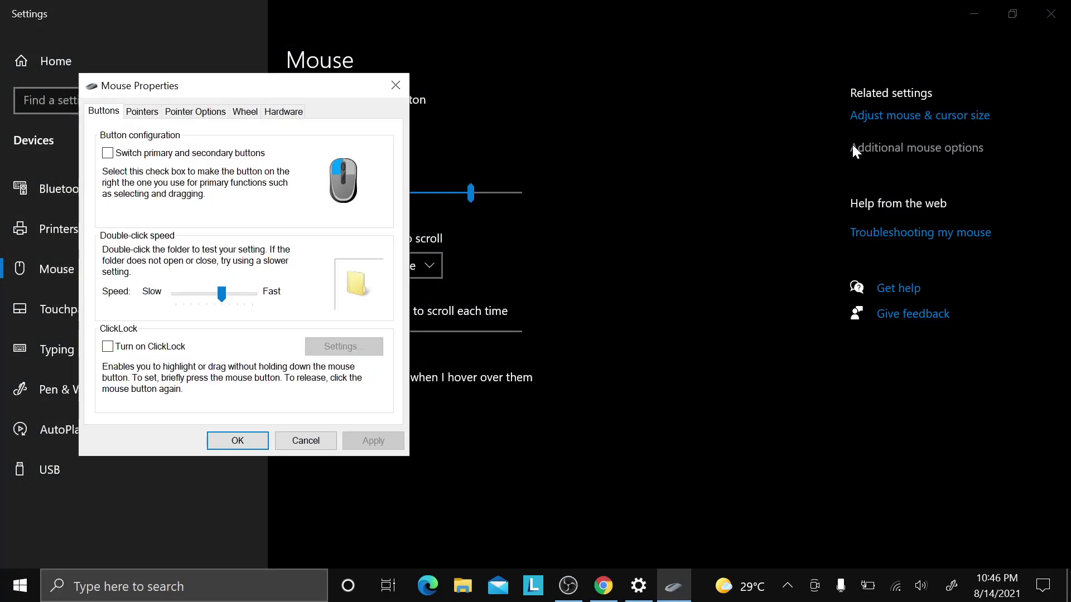
{"action": "left_click", "coordinate": [143, 115]}
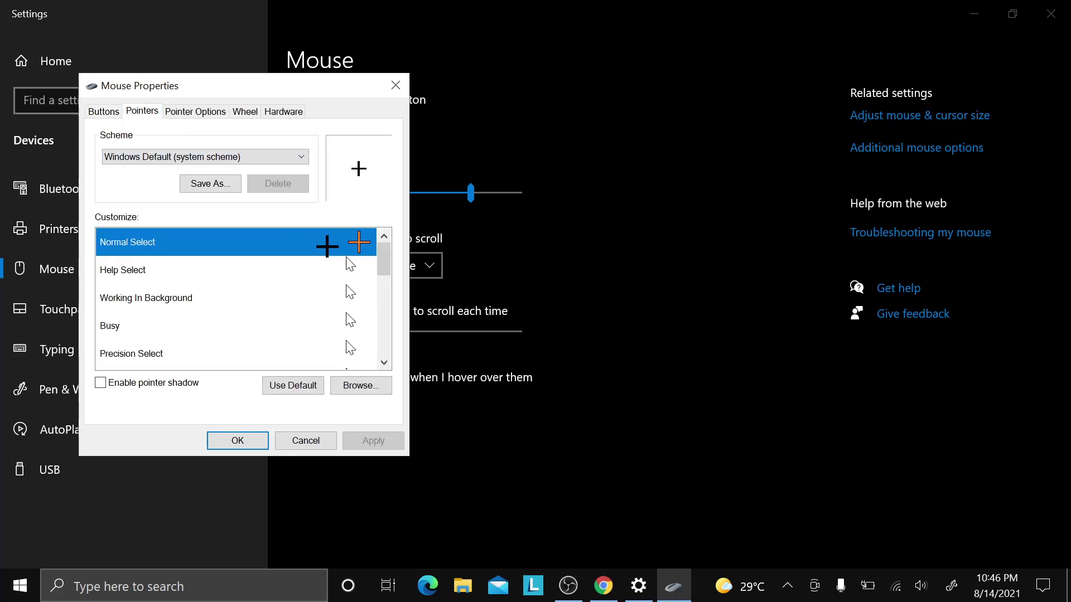
{"action": "left_click", "coordinate": [352, 384]}
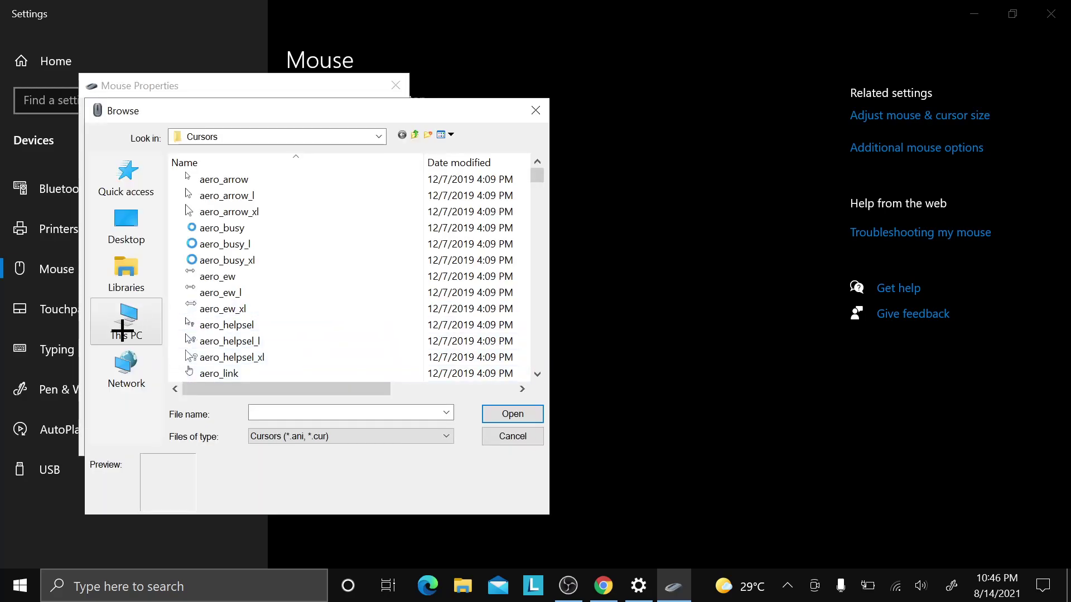
{"action": "left_click", "coordinate": [128, 311]}
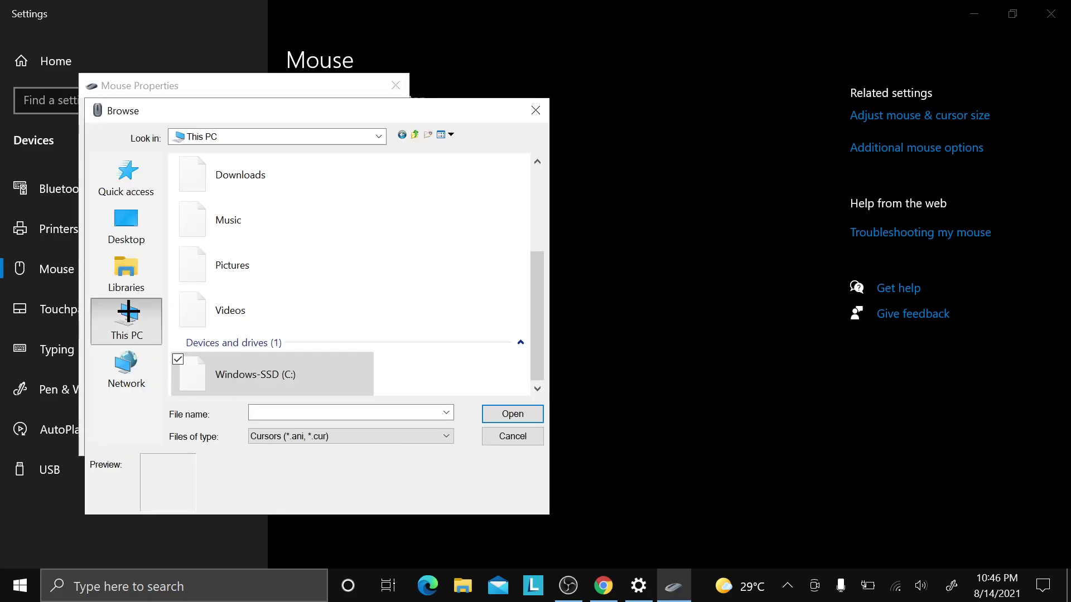
{"action": "double_click", "coordinate": [227, 172]}
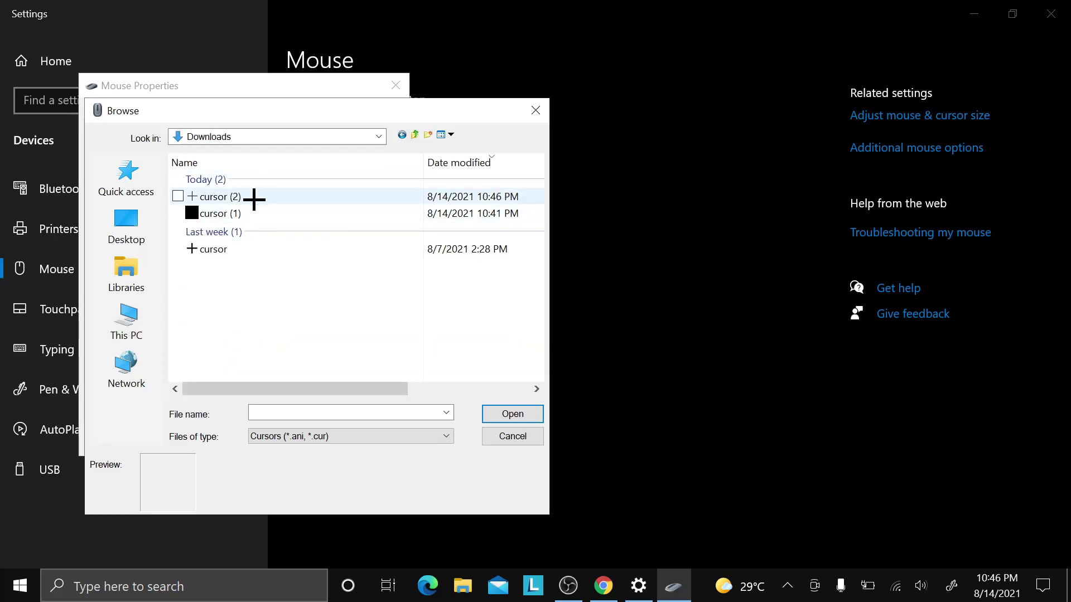
{"action": "left_click", "coordinate": [258, 199]}
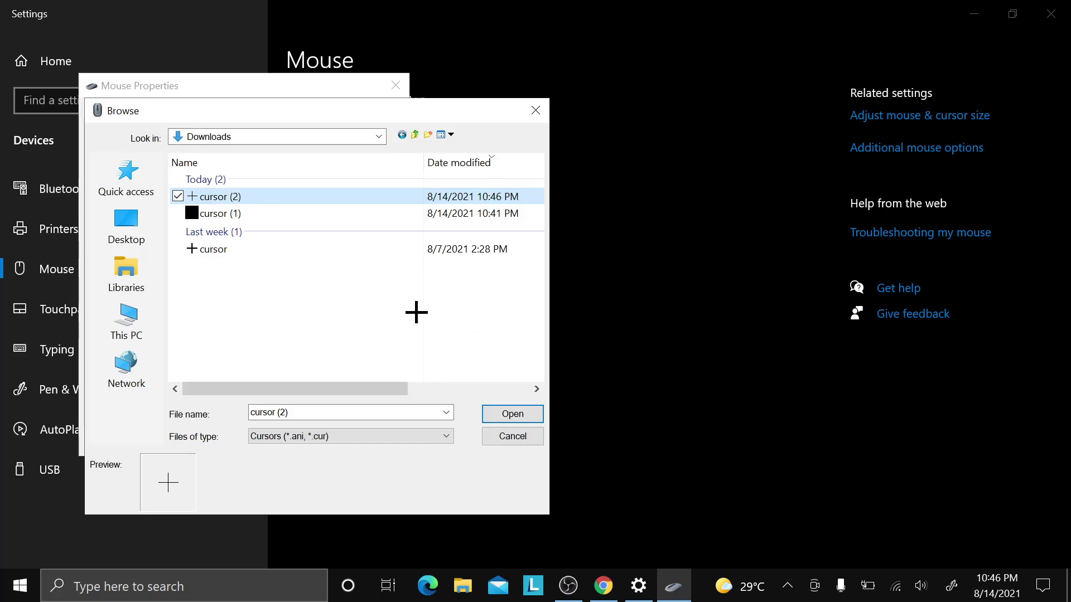
{"action": "left_click", "coordinate": [512, 413]}
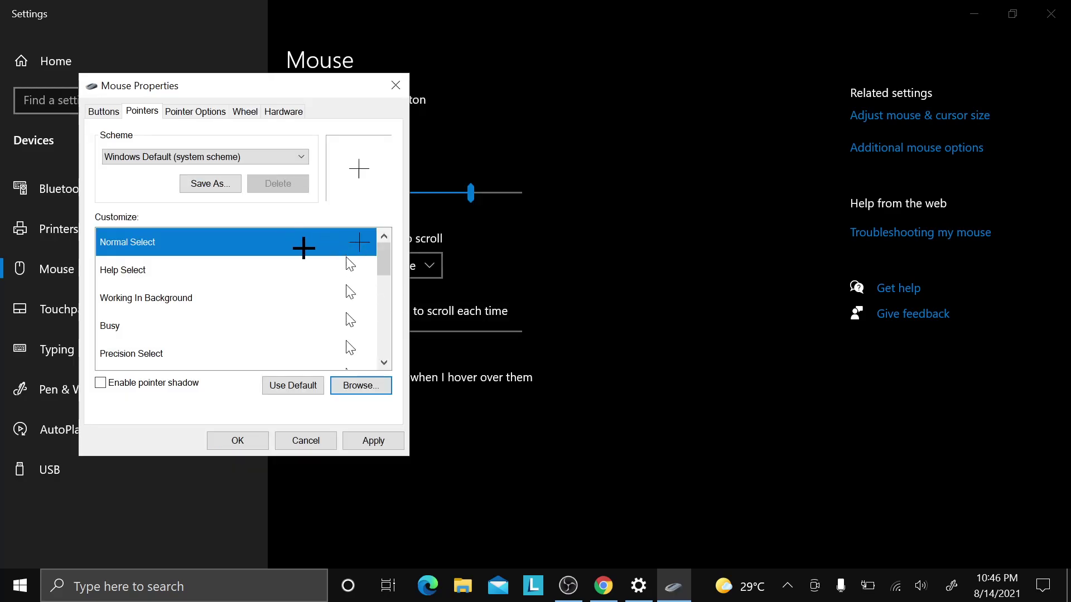
{"action": "left_click", "coordinate": [354, 439]}
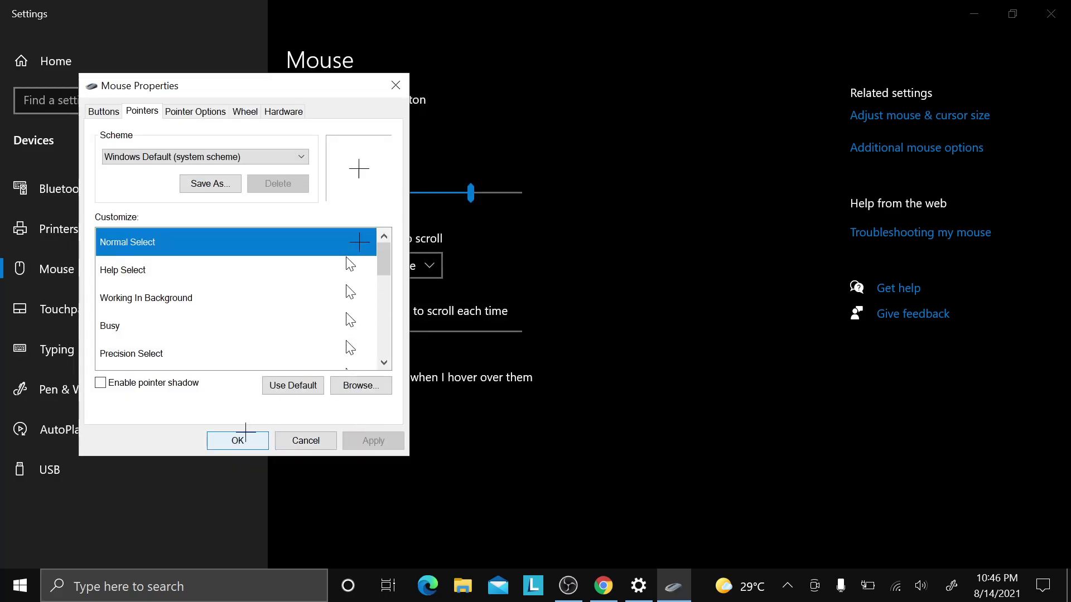
{"action": "left_click", "coordinate": [239, 441]}
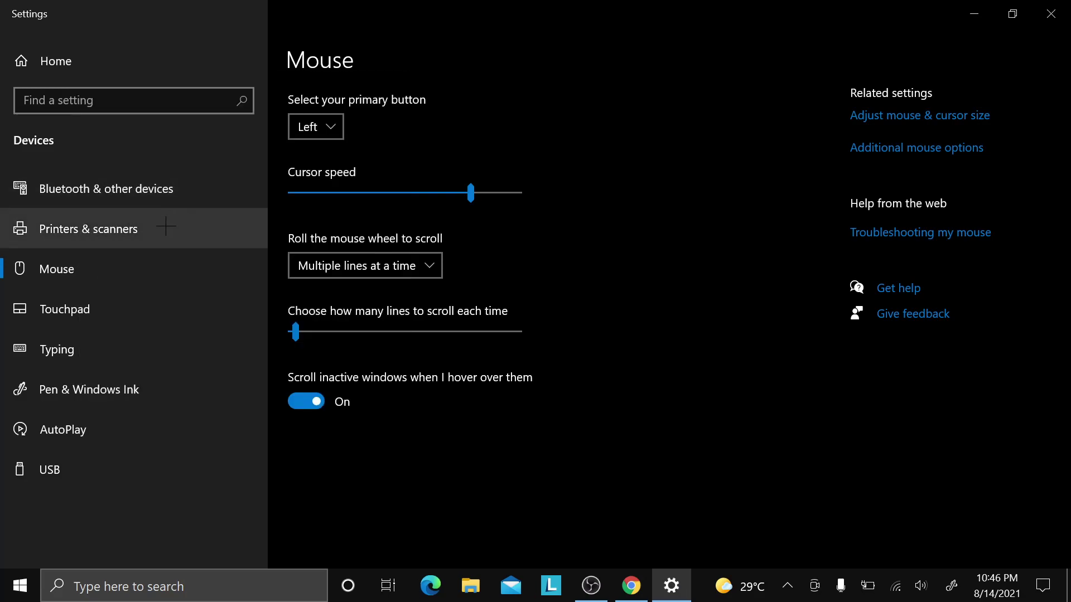
Minimize Settings and bring the Cursor Editor browser window back
{"action": "left_click", "coordinate": [974, 13]}
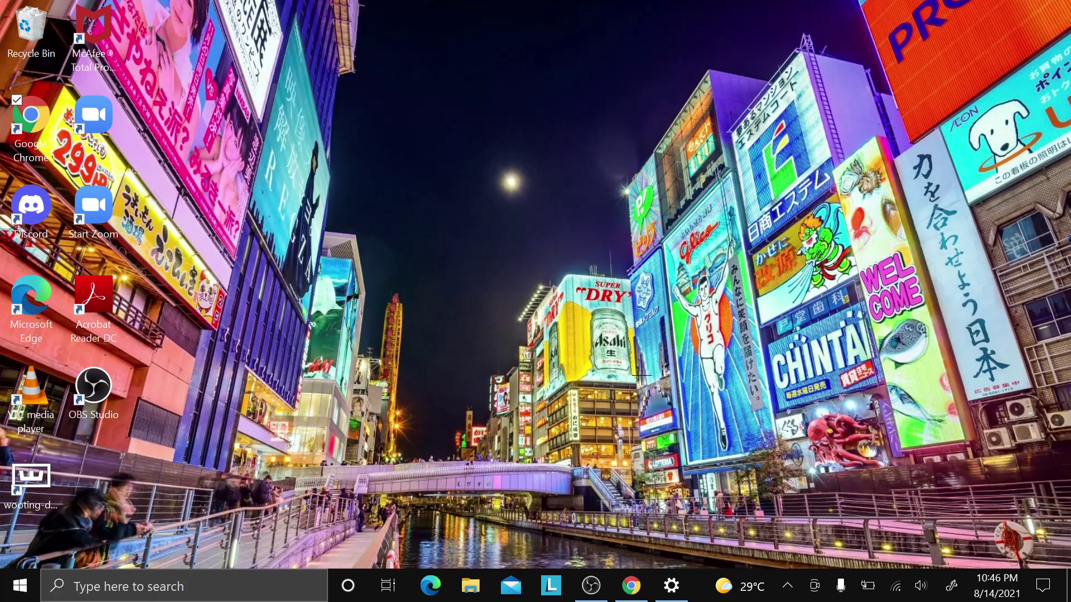
{"action": "mouse_move", "coordinate": [668, 594]}
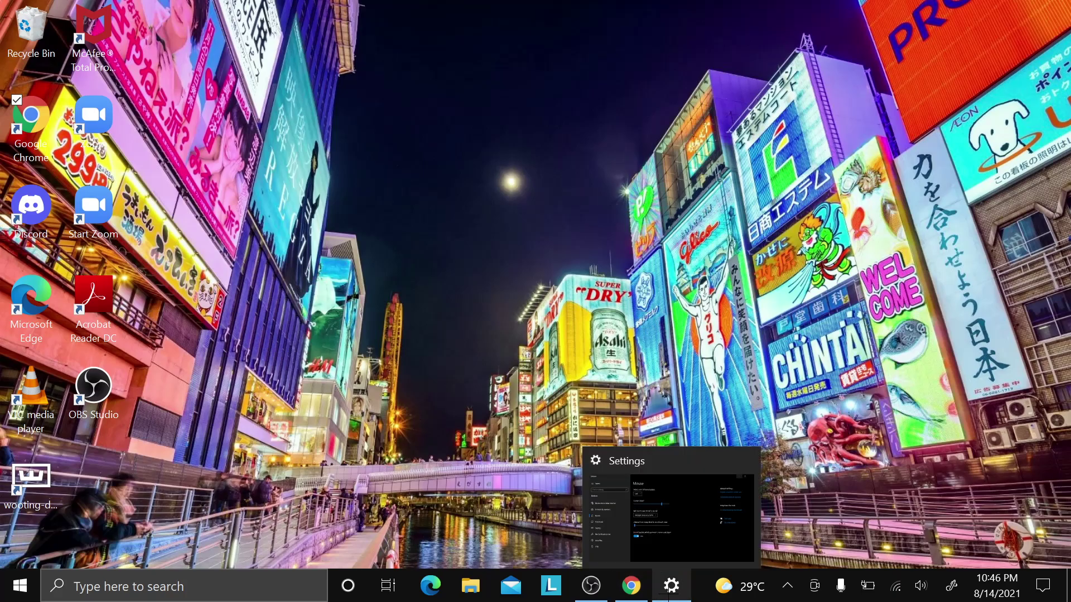
{"action": "left_click", "coordinate": [631, 586]}
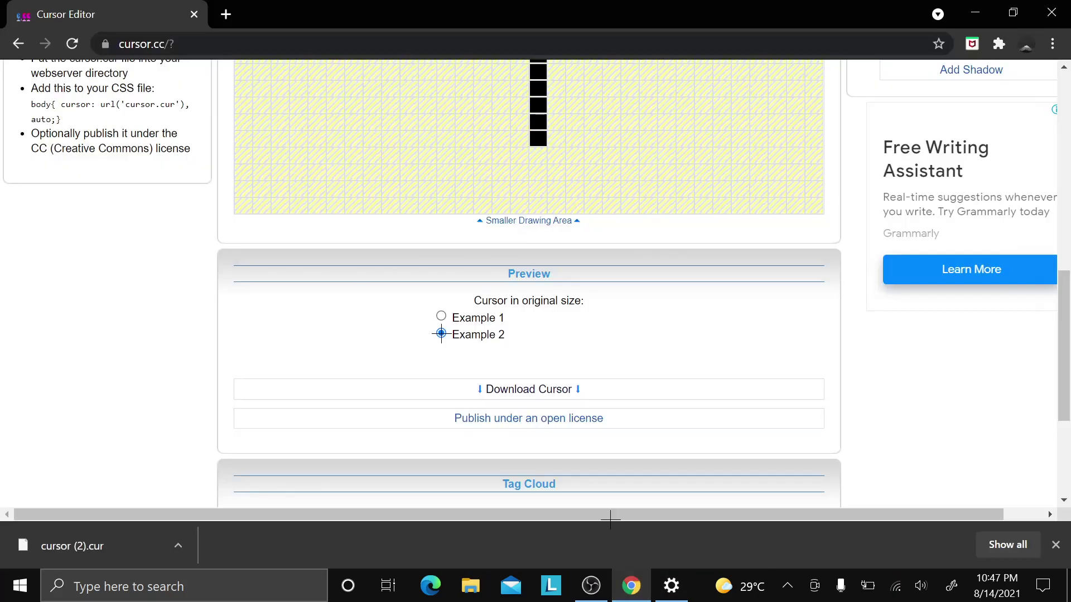
{"action": "scroll", "coordinate": [625, 219], "scroll_direction": "up", "scroll_amount": 5}
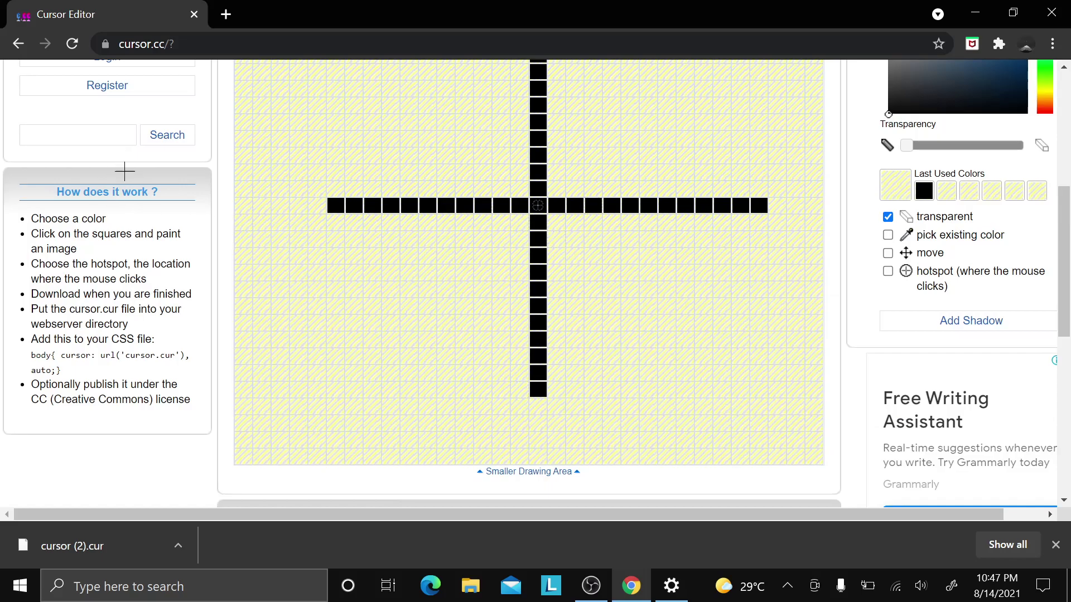
{"action": "scroll", "coordinate": [116, 154], "scroll_direction": "up", "scroll_amount": 3}
On the Import Image page, choose cross_il.cur as the file to import
{"action": "left_click", "coordinate": [103, 138]}
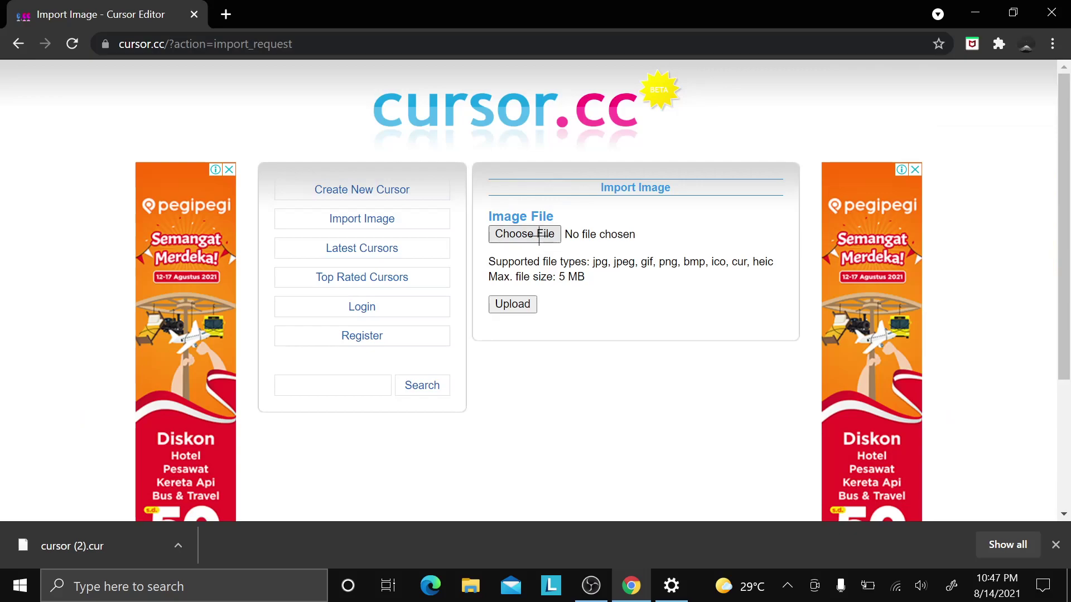
{"action": "left_click", "coordinate": [538, 236]}
{"action": "scroll", "coordinate": [167, 145], "scroll_direction": "down", "scroll_amount": 4}
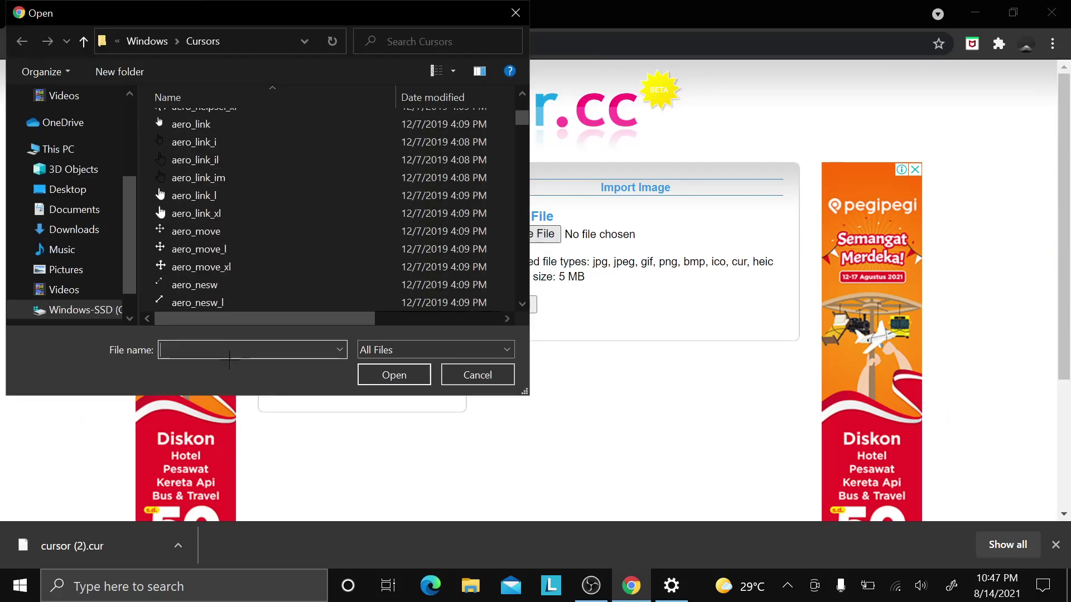
{"action": "type", "text": "c"}
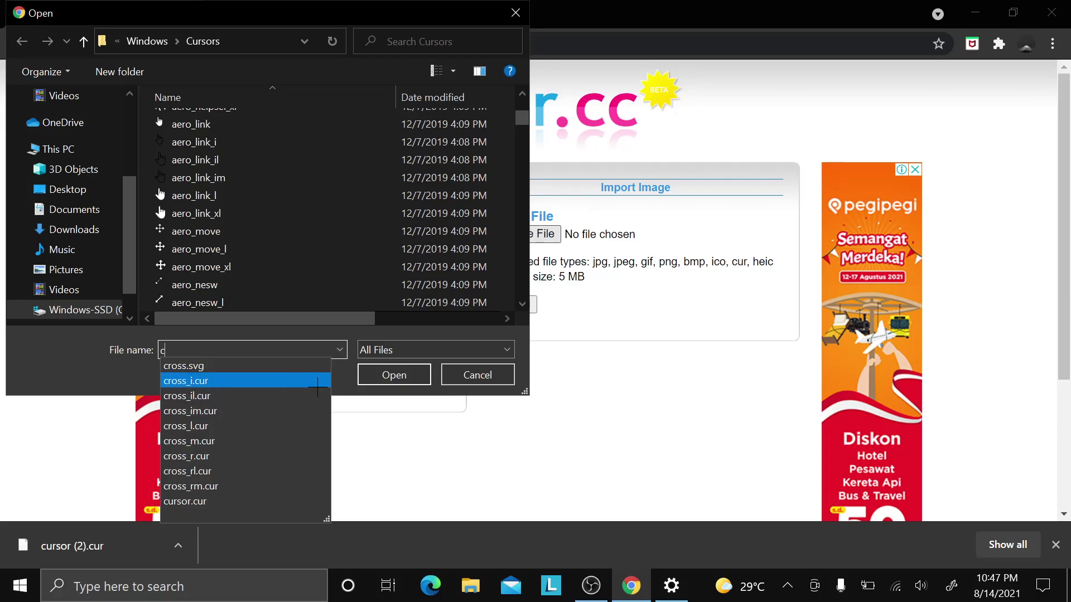
{"action": "left_click", "coordinate": [212, 395]}
{"action": "left_click", "coordinate": [394, 375]}
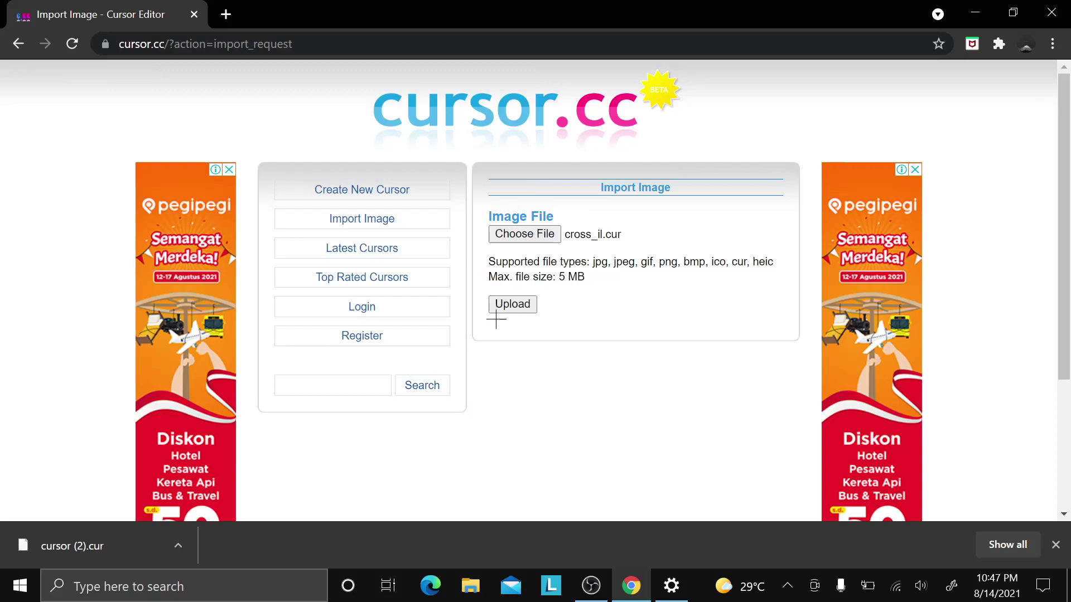
Upload cross_il.cur and paint its centre column and middle row solid black
{"action": "left_click", "coordinate": [514, 304]}
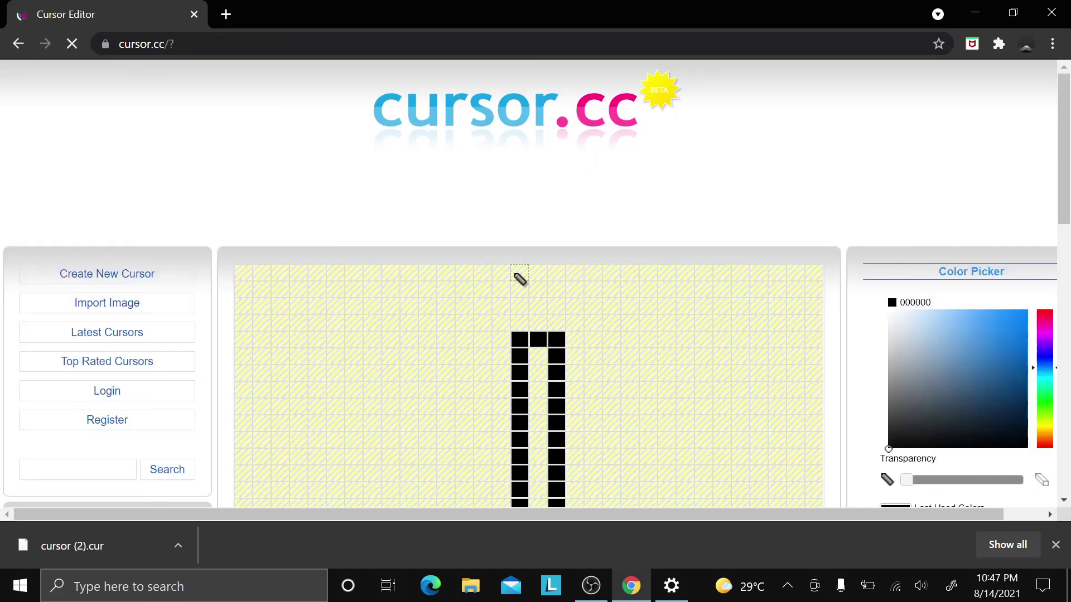
{"action": "scroll", "coordinate": [524, 277], "scroll_direction": "down", "scroll_amount": 5}
{"action": "mouse_move", "coordinate": [536, 113]}
{"action": "left_mouse_down"}
{"action": "mouse_move", "coordinate": [540, 282]}
{"action": "mouse_move", "coordinate": [417, 305]}
{"action": "left_mouse_up"}
{"action": "mouse_move", "coordinate": [329, 295]}
{"action": "left_mouse_down"}
{"action": "mouse_move", "coordinate": [747, 291]}
{"action": "mouse_move", "coordinate": [679, 296]}
{"action": "left_mouse_up"}
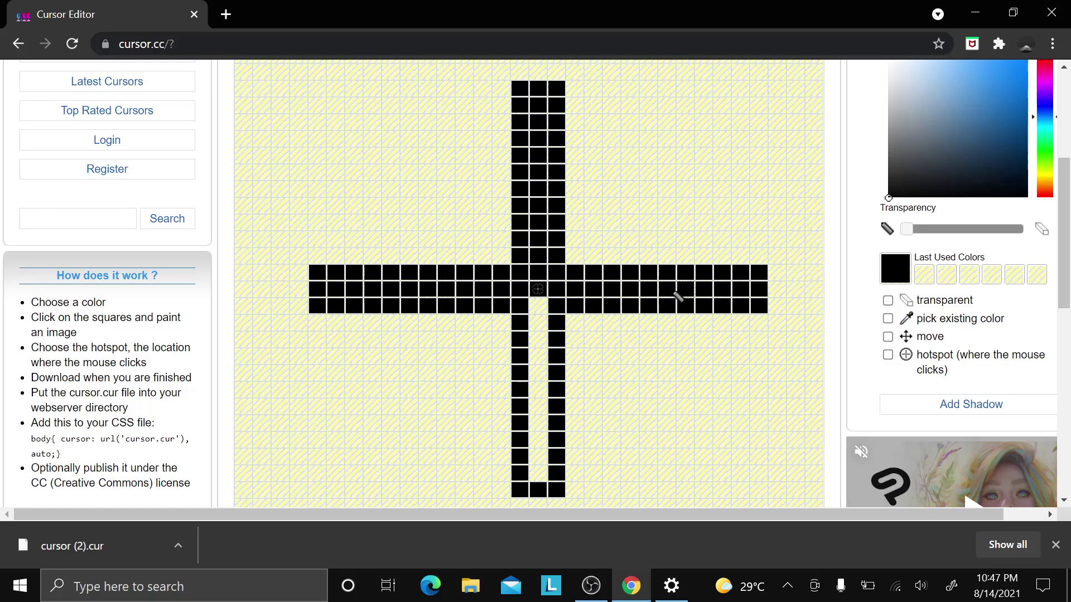
{"action": "mouse_move", "coordinate": [537, 314]}
{"action": "left_mouse_down"}
{"action": "mouse_move", "coordinate": [543, 406]}
{"action": "mouse_move", "coordinate": [549, 304]}
{"action": "mouse_move", "coordinate": [537, 470]}
{"action": "left_mouse_up"}
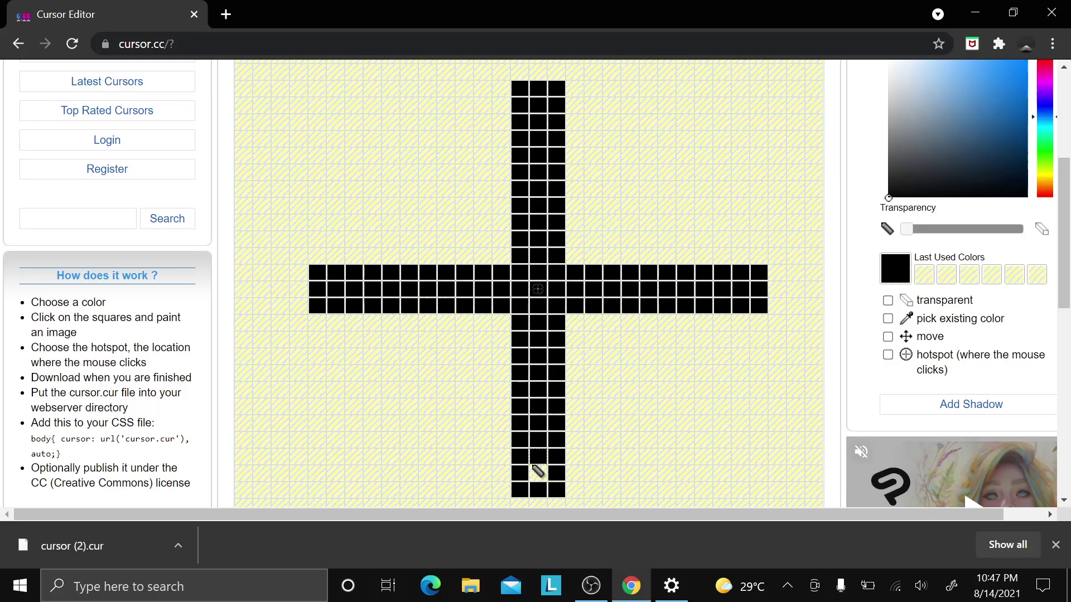
Preview the thick black cross, then close Chrome and return to Windows Settings
{"action": "scroll", "coordinate": [134, 242], "scroll_direction": "down", "scroll_amount": 5}
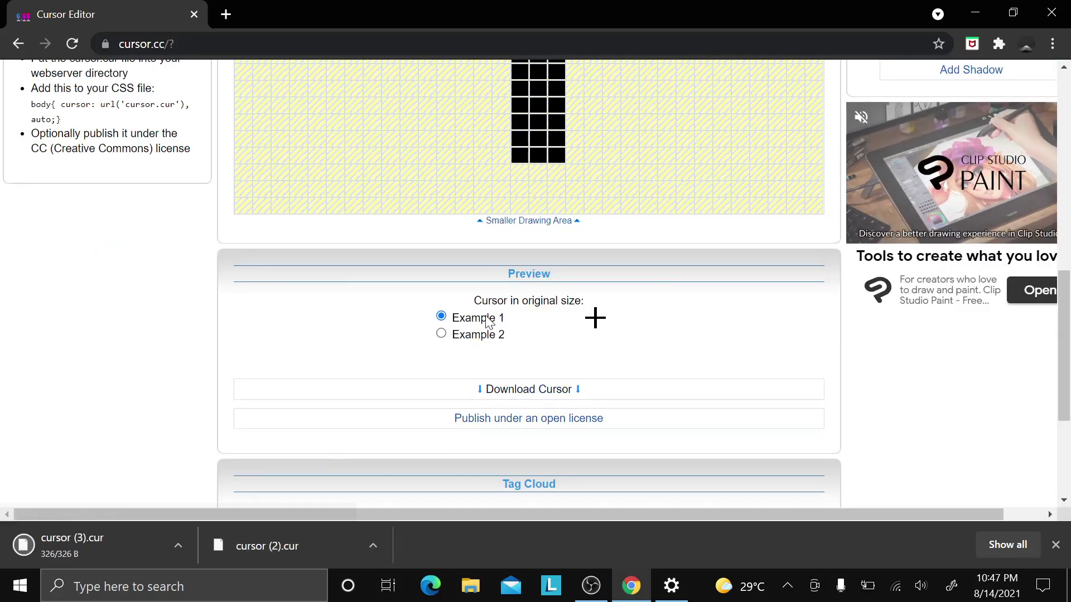
{"action": "scroll", "coordinate": [558, 312], "scroll_direction": "up", "scroll_amount": 4}
{"action": "scroll", "coordinate": [594, 287], "scroll_direction": "down", "scroll_amount": 6}
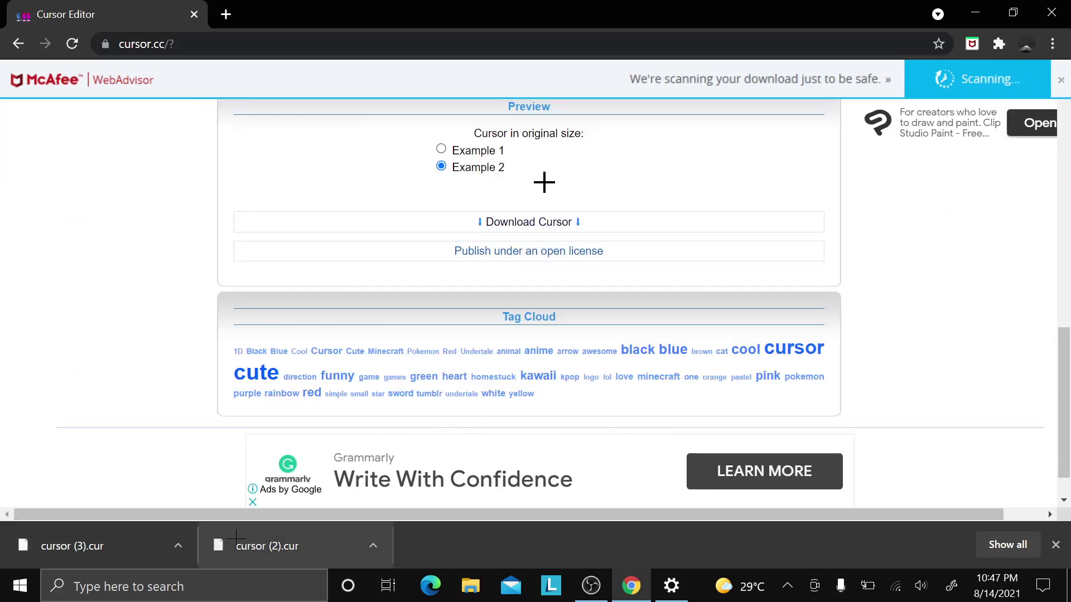
{"action": "left_click", "coordinate": [441, 149]}
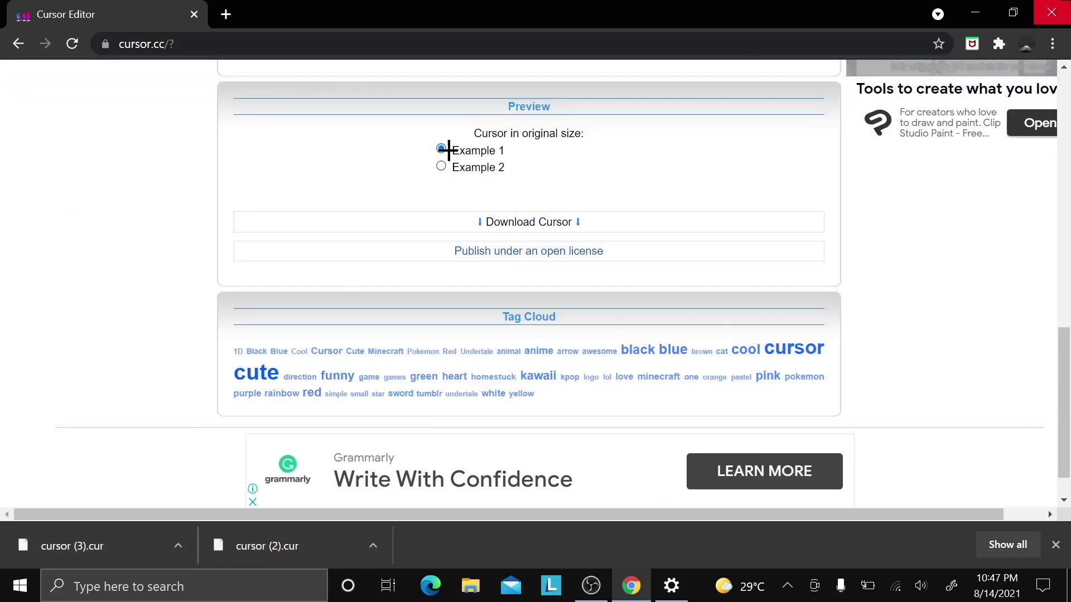
{"action": "key", "text": "alt+F4"}
{"action": "left_click", "coordinate": [647, 596]}
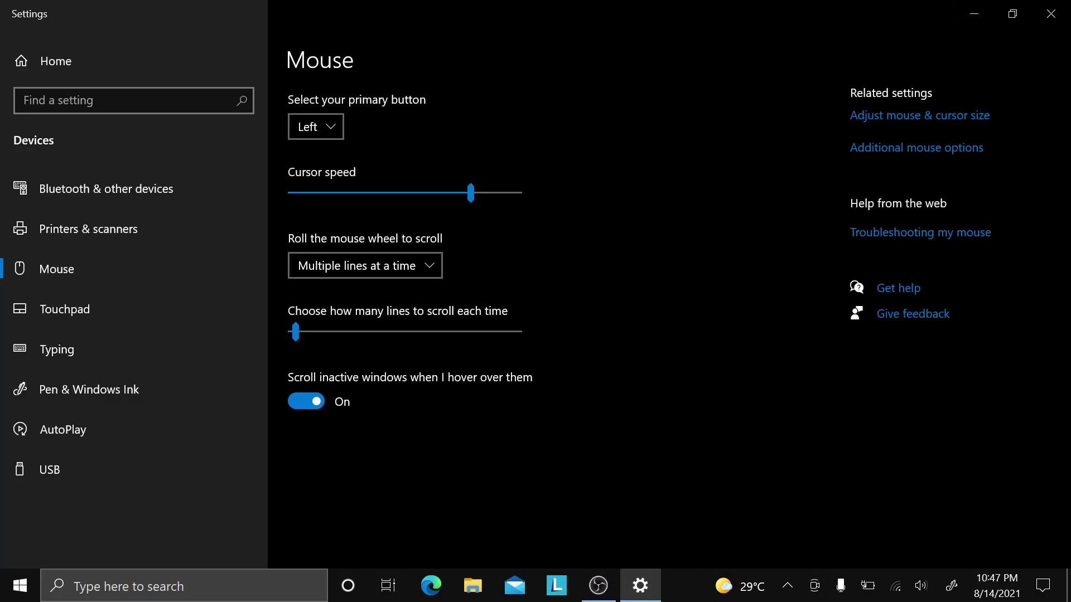
Bring Settings back and open Mouse Properties' Pointers tab via Additional mouse options
{"action": "left_click", "coordinate": [974, 14]}
{"action": "key", "text": "super+s"}
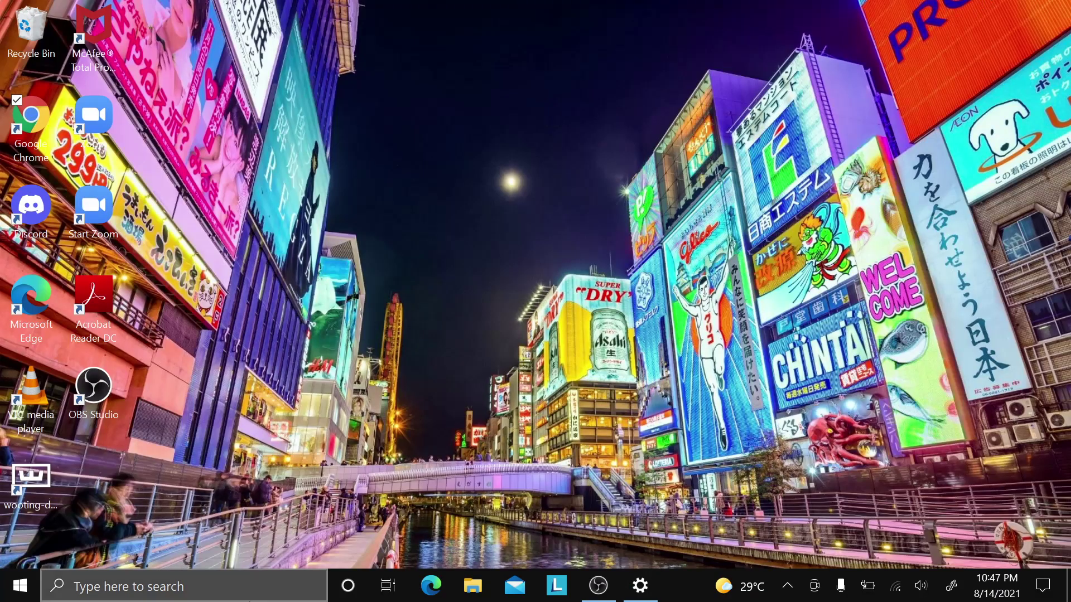
{"action": "key", "text": "Escape"}
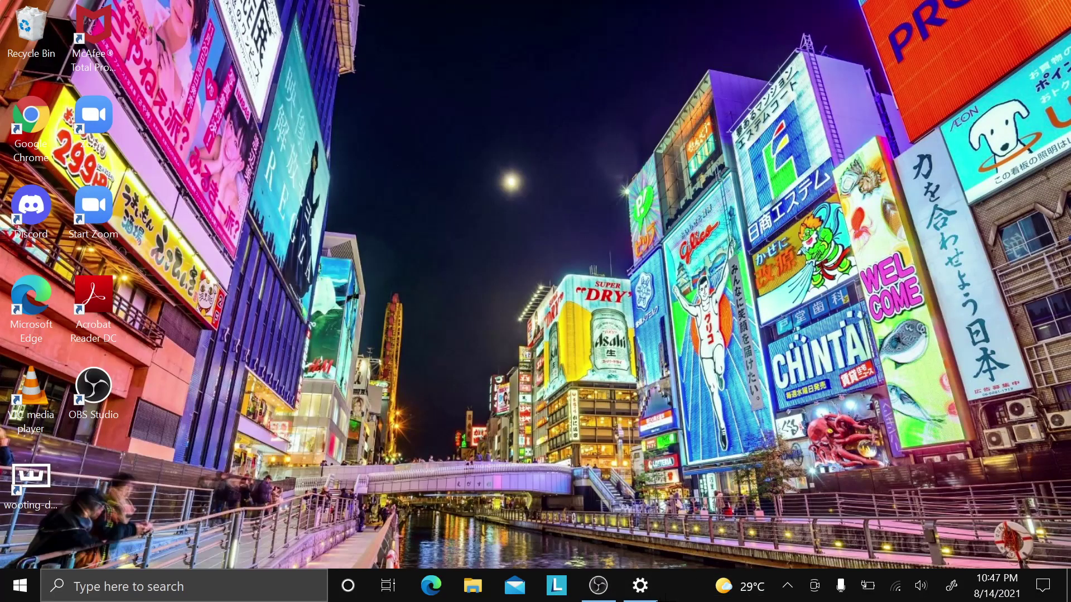
{"action": "left_click", "coordinate": [642, 591]}
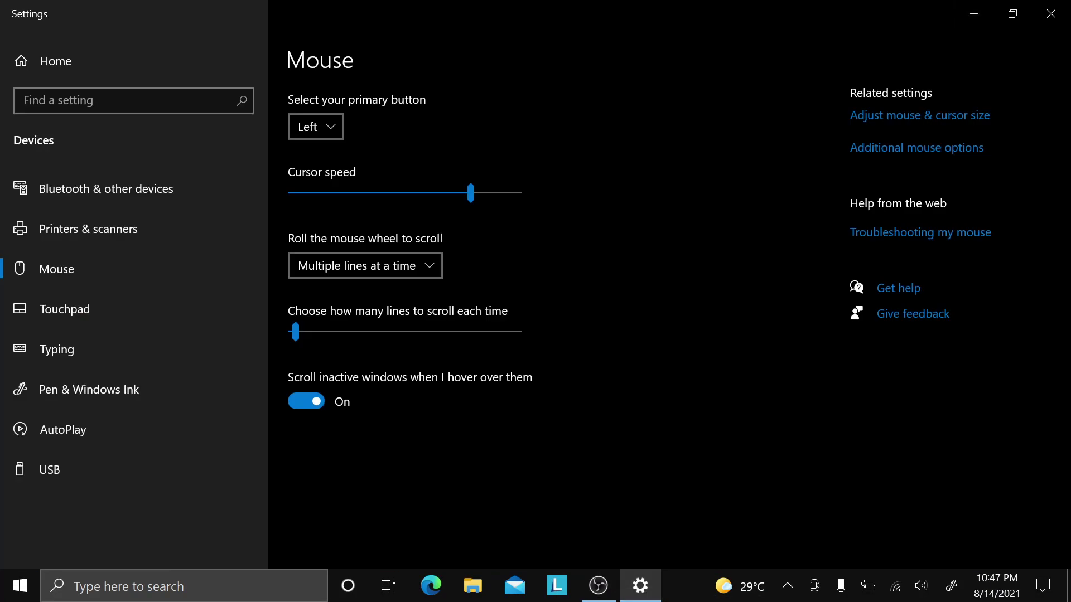
{"action": "left_click", "coordinate": [883, 148]}
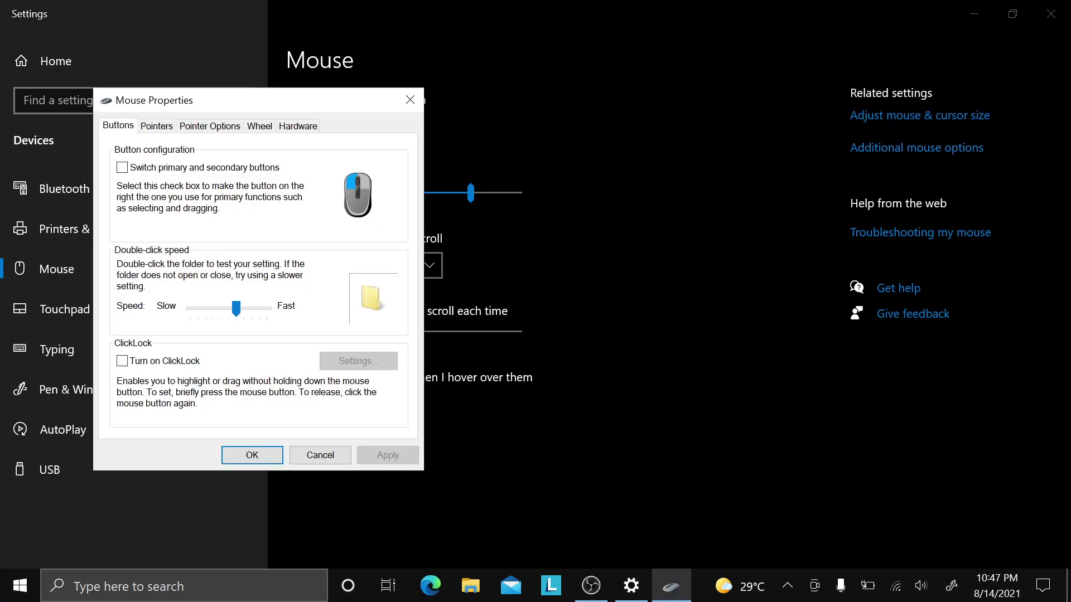
{"action": "left_click", "coordinate": [159, 126]}
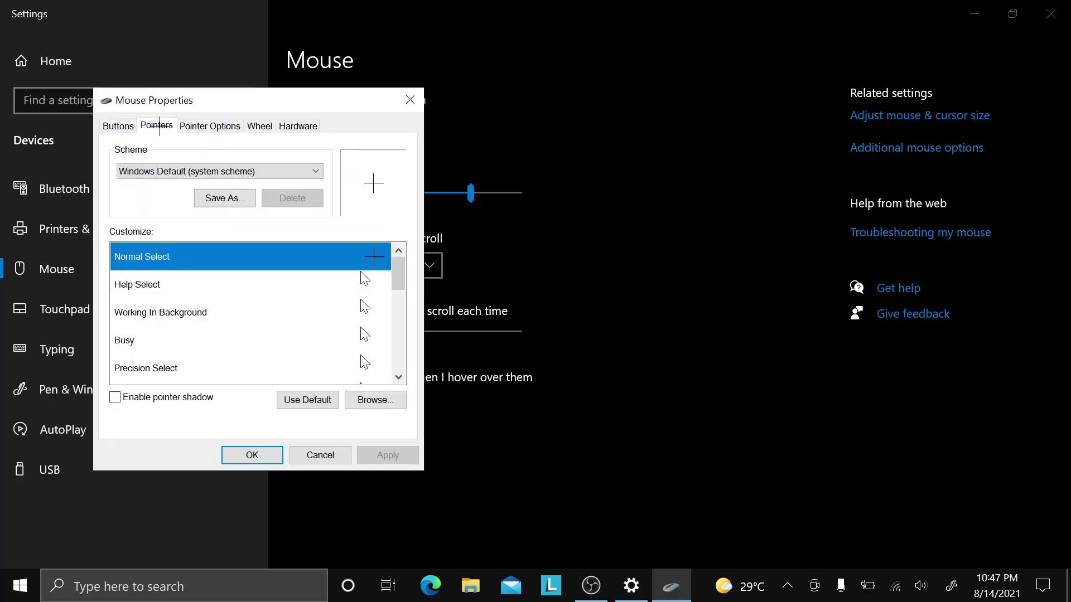
Set Normal Select to the cursor (3) file from Downloads and apply the change
{"action": "left_click", "coordinate": [361, 400]}
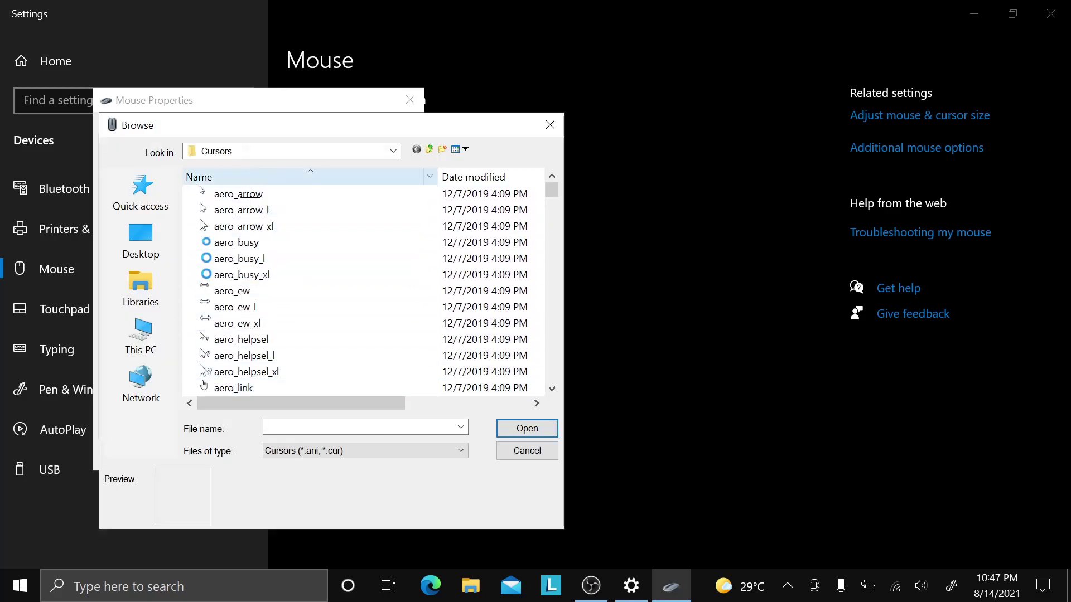
{"action": "left_click", "coordinate": [141, 335]}
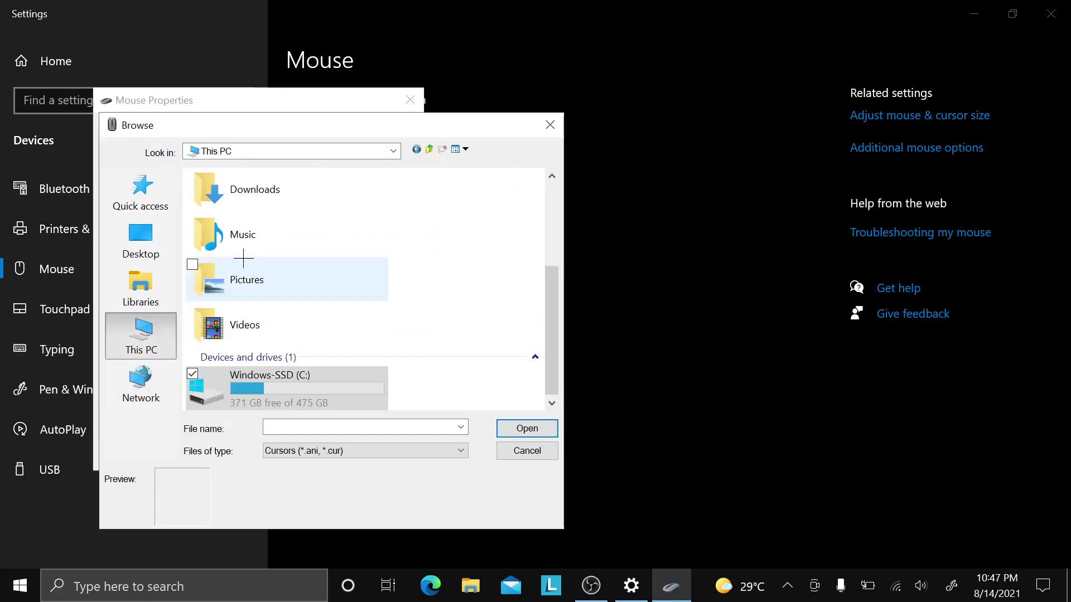
{"action": "double_click", "coordinate": [258, 191]}
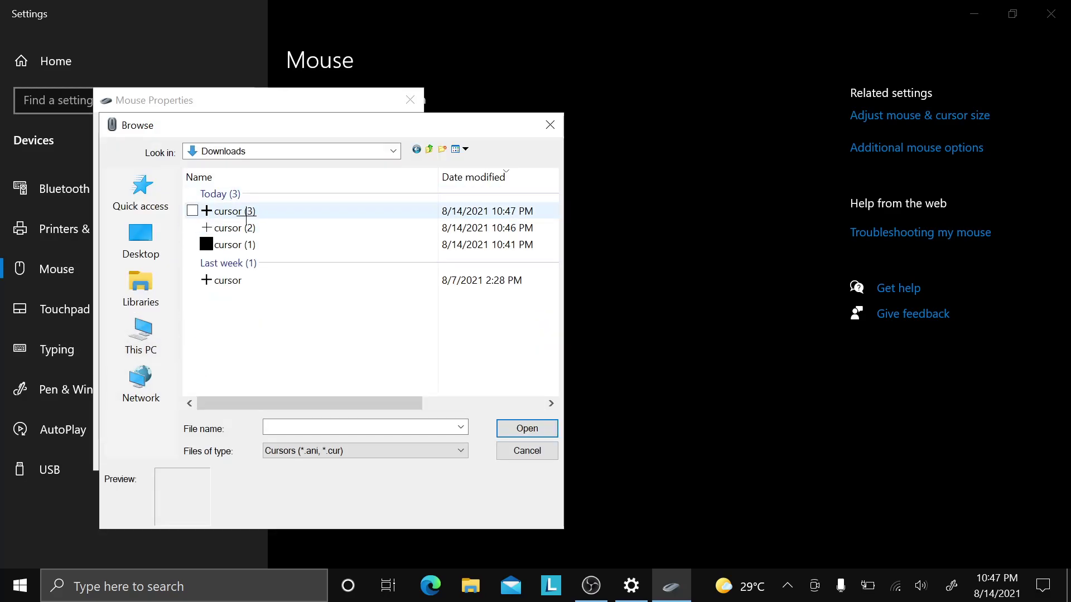
{"action": "left_click", "coordinate": [265, 212]}
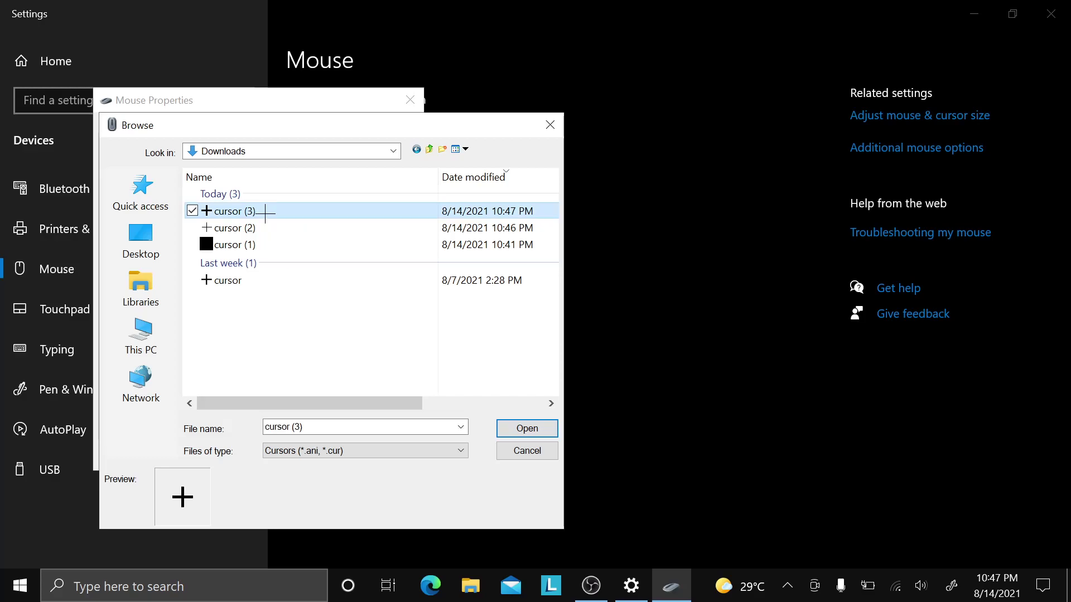
{"action": "double_click", "coordinate": [266, 212]}
{"action": "left_click", "coordinate": [369, 450]}
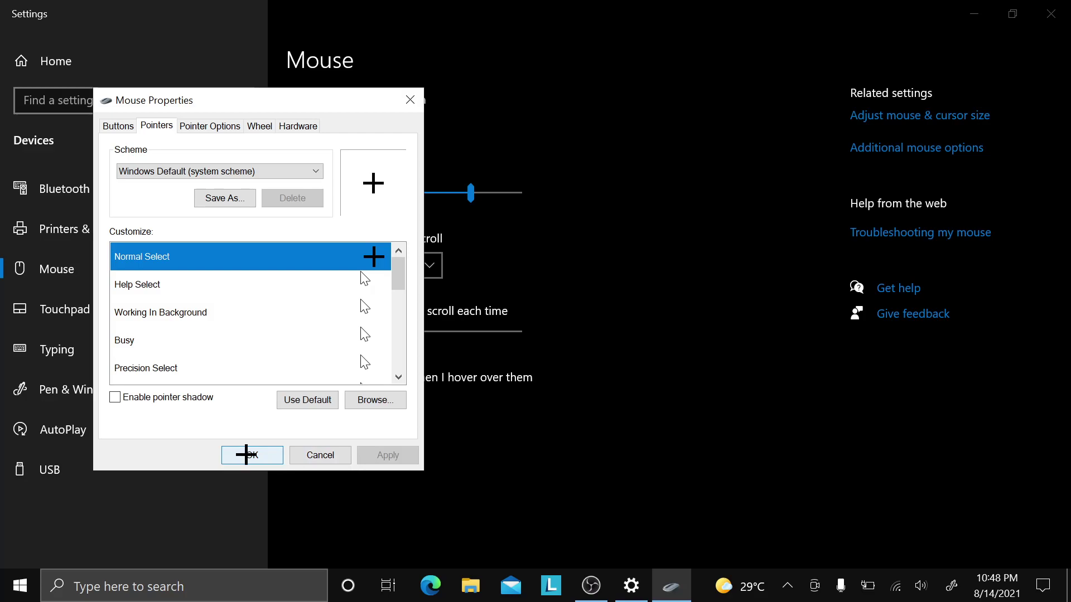
{"action": "left_click", "coordinate": [246, 454]}
Reopen Mouse Properties from Settings and browse for a new Normal Select cursor file
{"action": "left_click", "coordinate": [973, 13]}
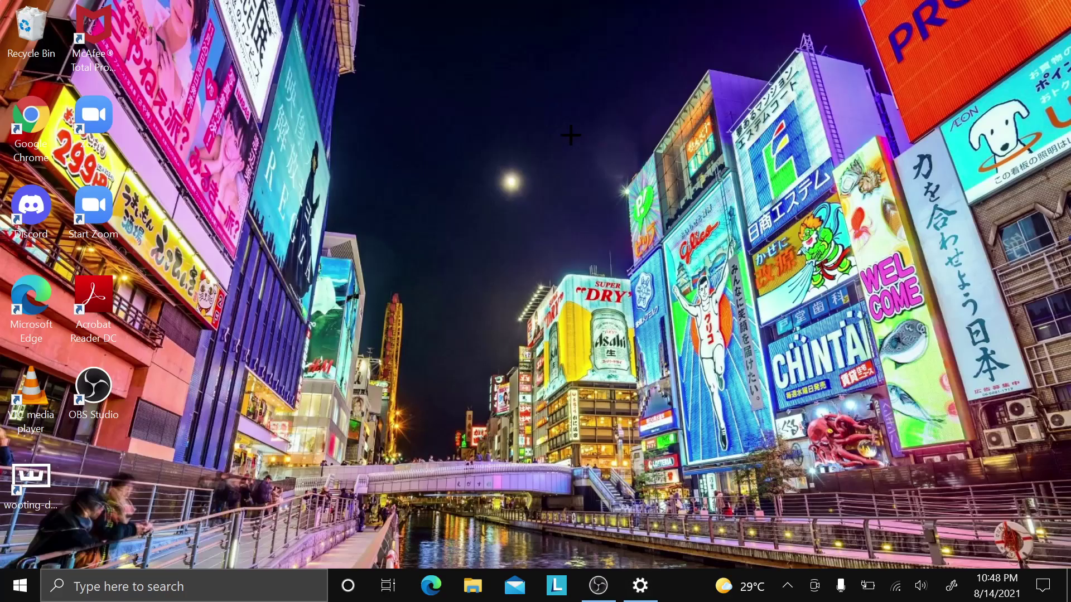
{"action": "left_click_drag", "start_coordinate": [700, 231], "coordinate": [822, 364]}
{"action": "left_click", "coordinate": [640, 586]}
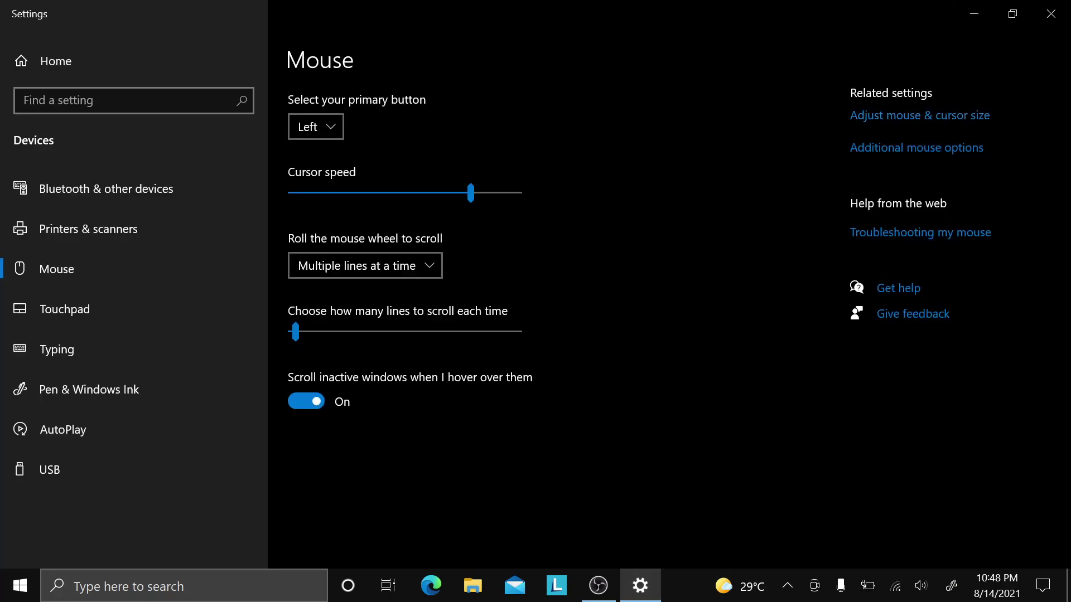
{"action": "left_click", "coordinate": [933, 149]}
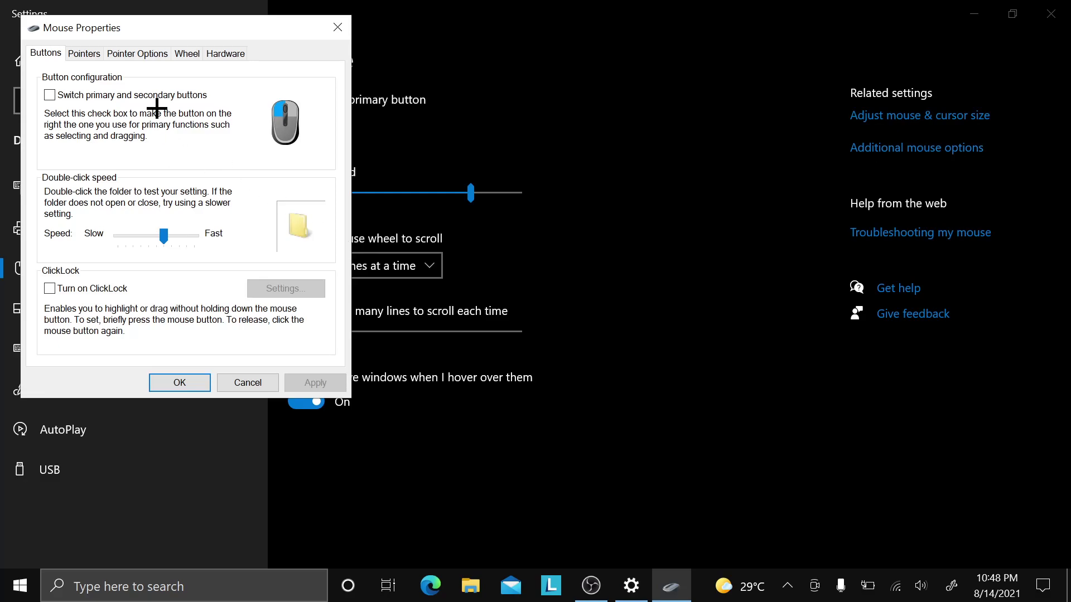
{"action": "left_click", "coordinate": [92, 51]}
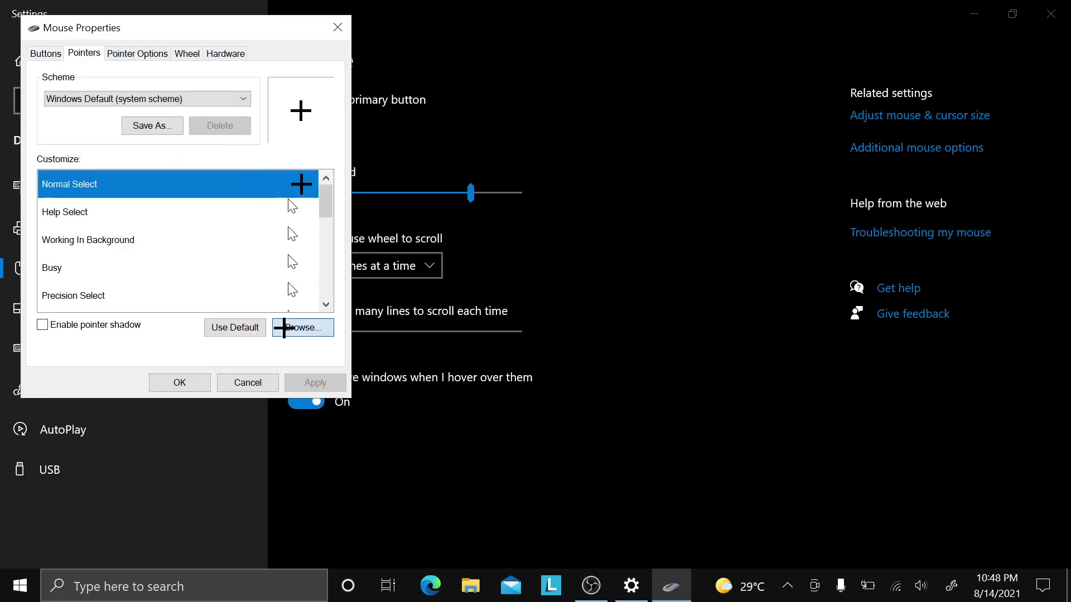
{"action": "left_click", "coordinate": [290, 326]}
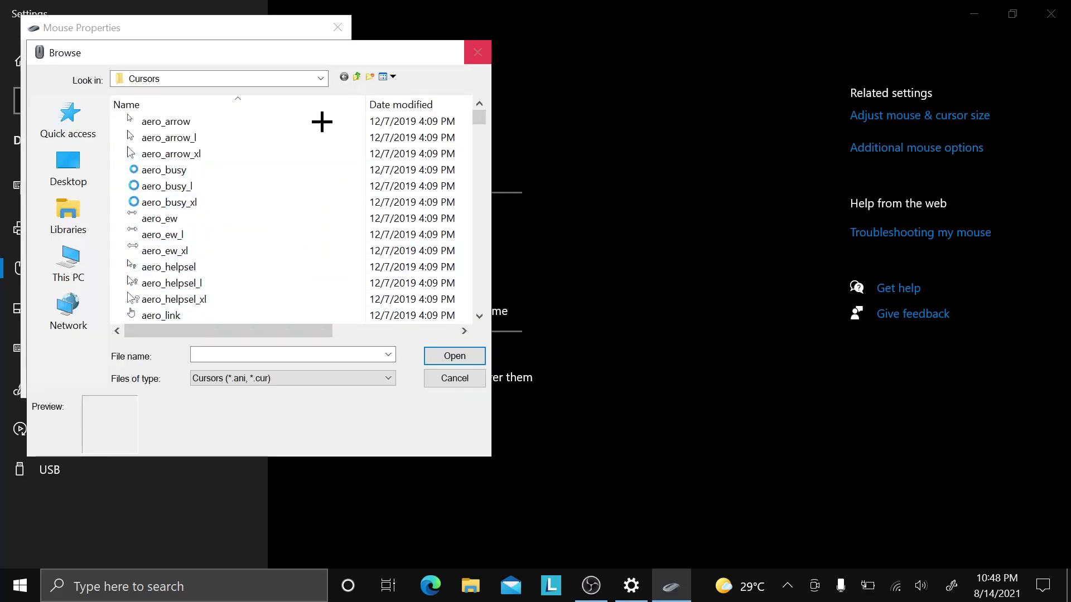